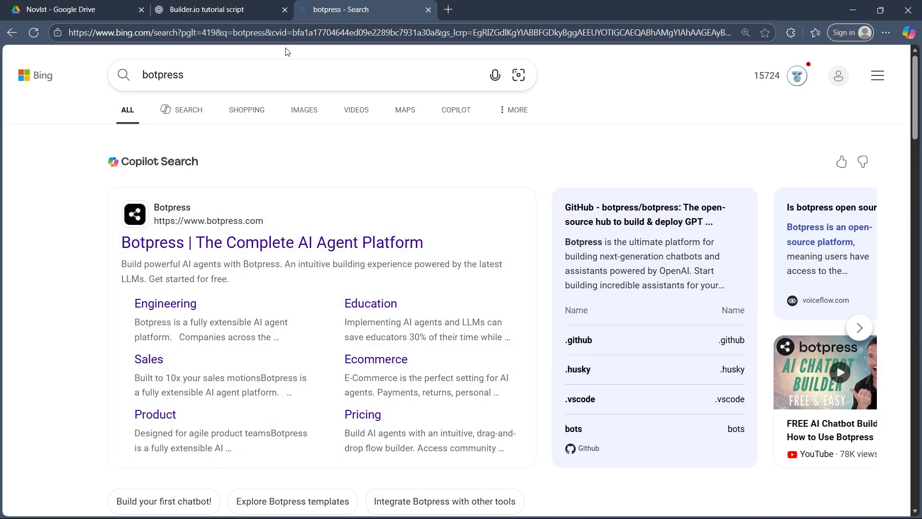
Open the Botpress website from the search results, close the search page, and sign up for a free account with Google
left_click(272, 242)
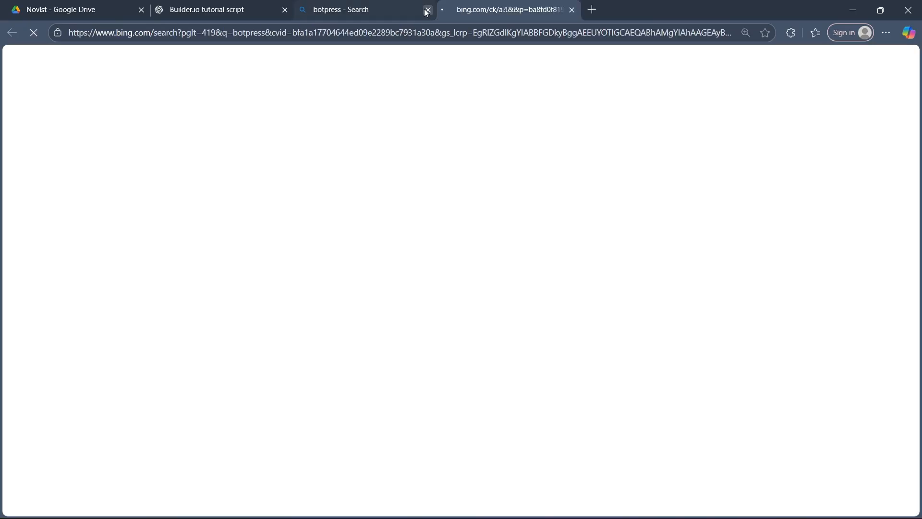
left_click(428, 10)
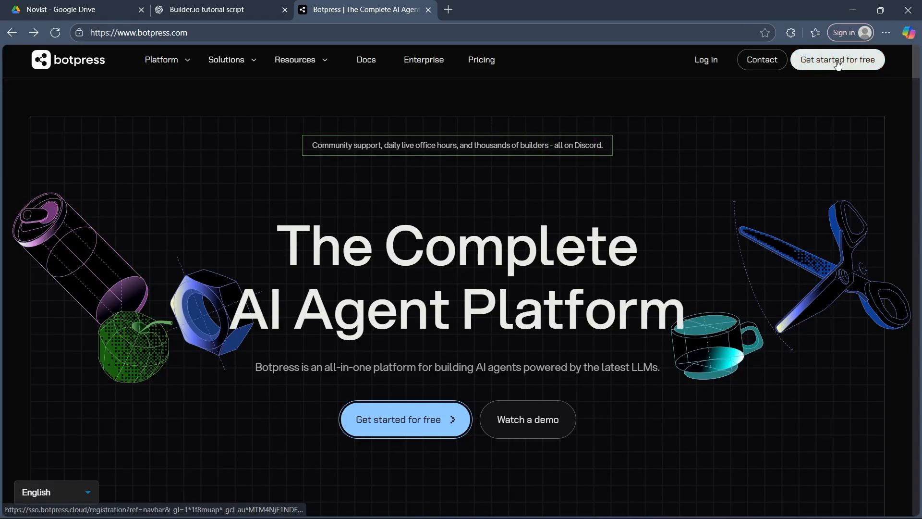
left_click(838, 61)
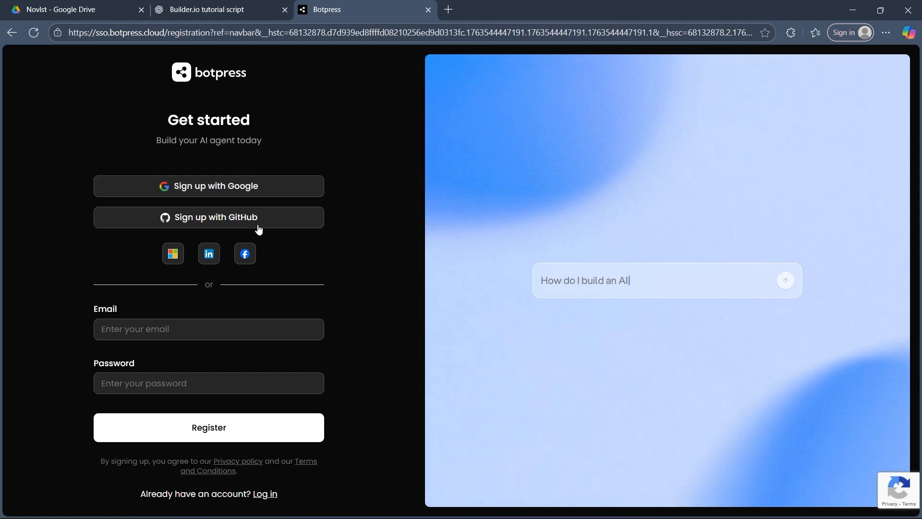
left_click(209, 187)
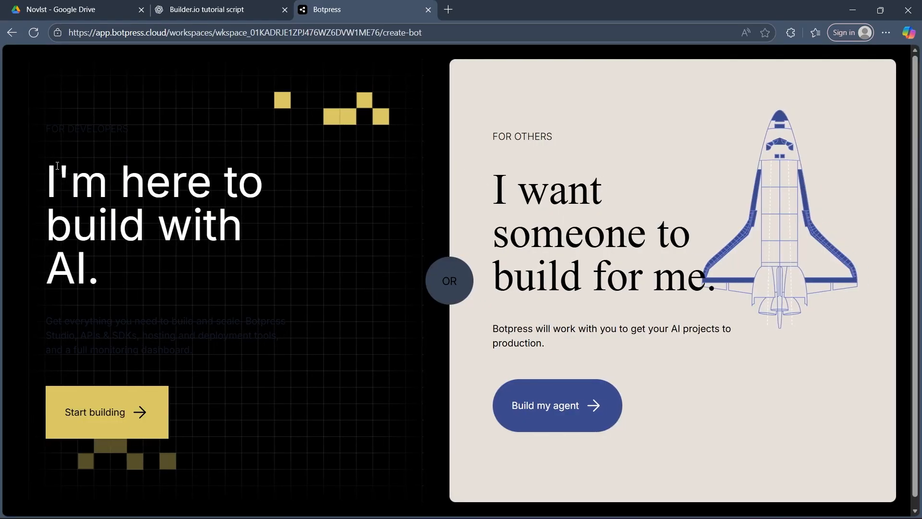
Choose the "I want someone to build for me" path and start Build my agent
left_click_drag(57, 170, 103, 226)
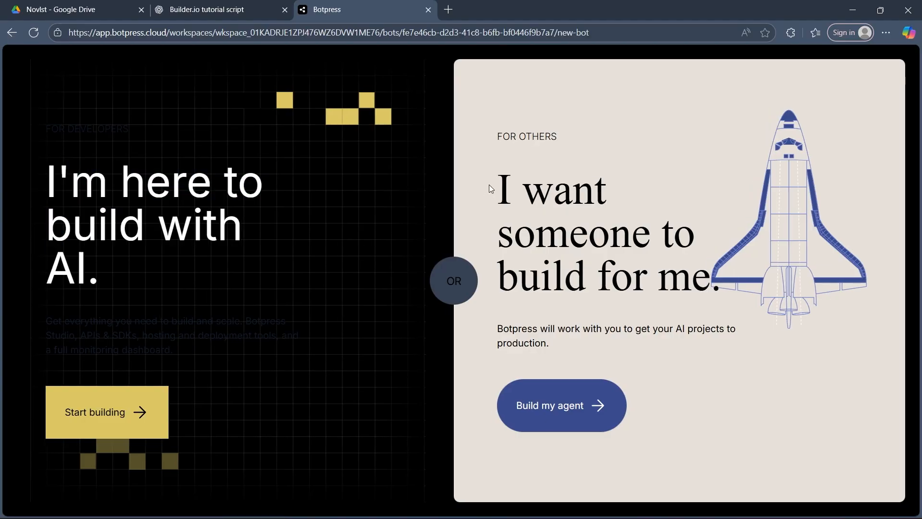
left_click_drag(489, 184, 740, 303)
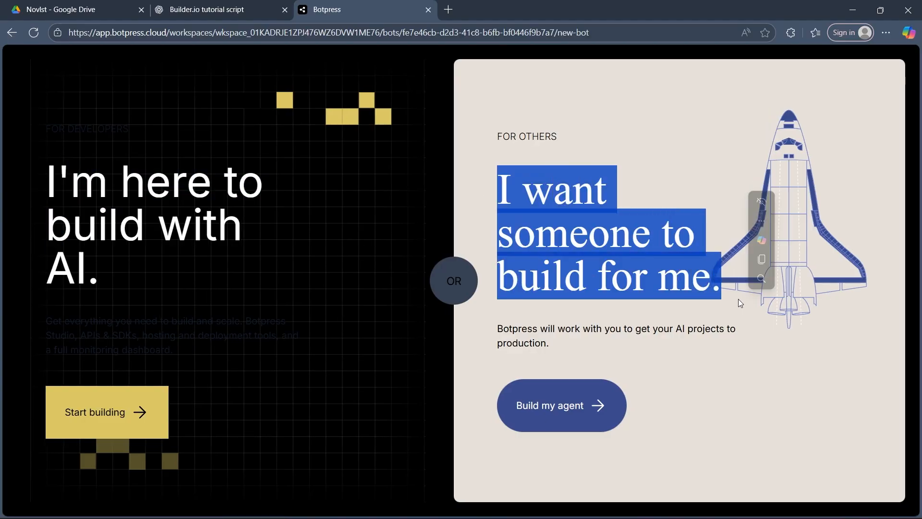
left_click(325, 339)
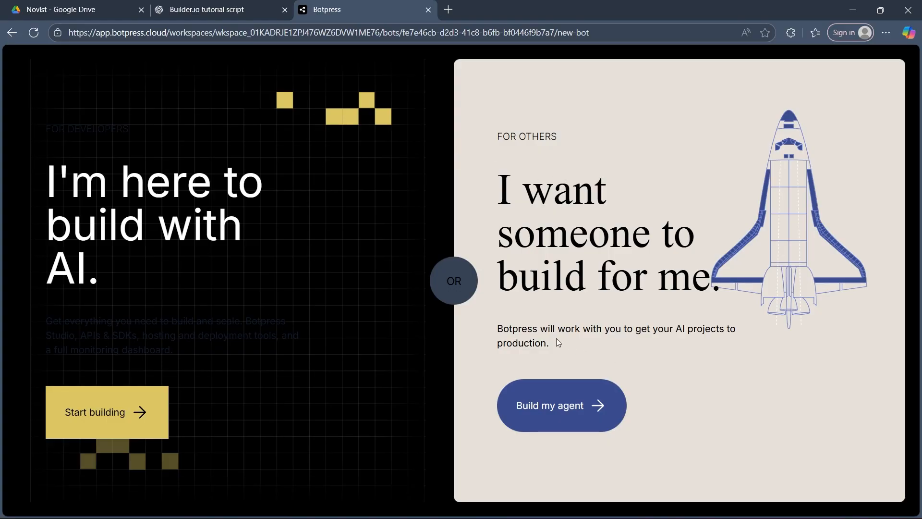
left_click(575, 404)
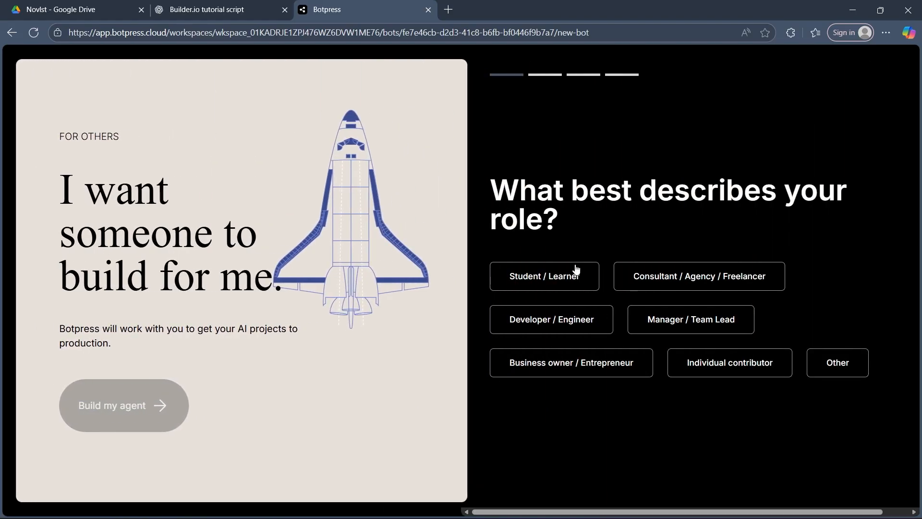
Answer the onboarding questions with Consultant / Agency / Freelancer, Customer support chatbot, Just me and LinkedIn
left_click_drag(484, 182, 547, 243)
left_click(547, 244)
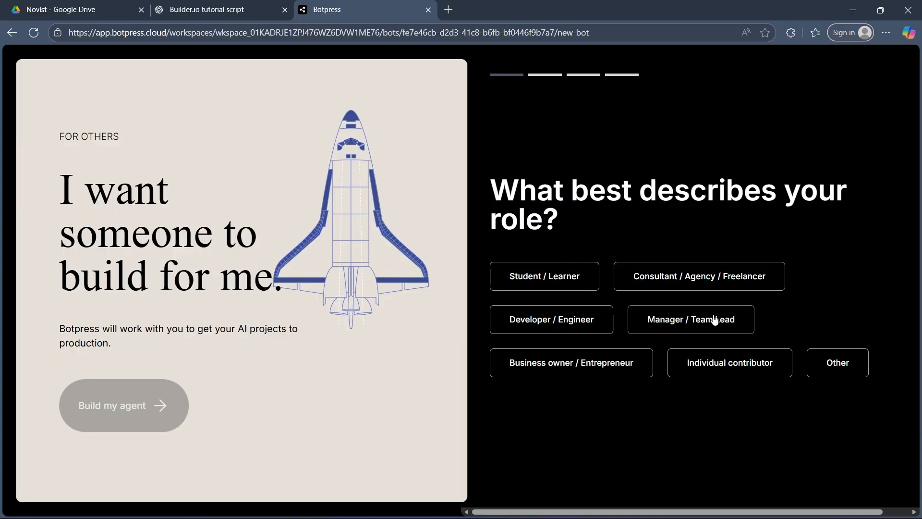
left_click(720, 283)
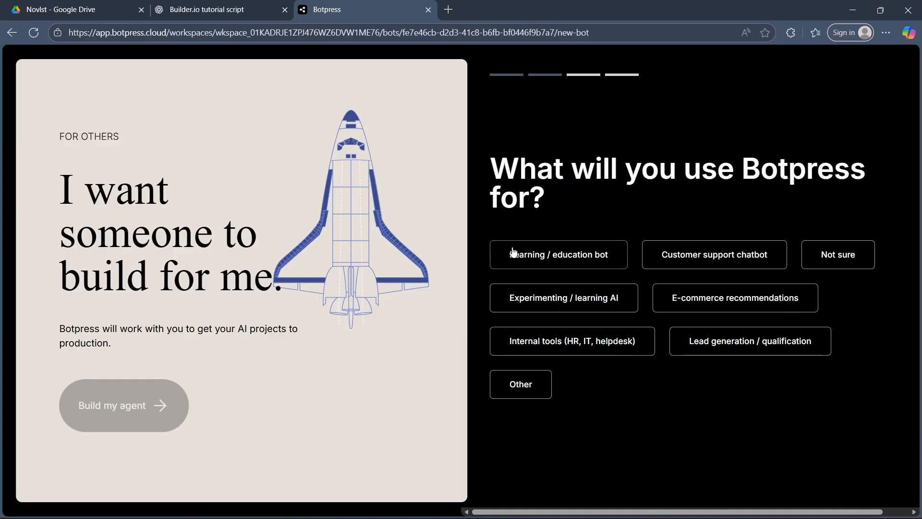
left_click_drag(493, 160, 587, 227)
left_click(755, 265)
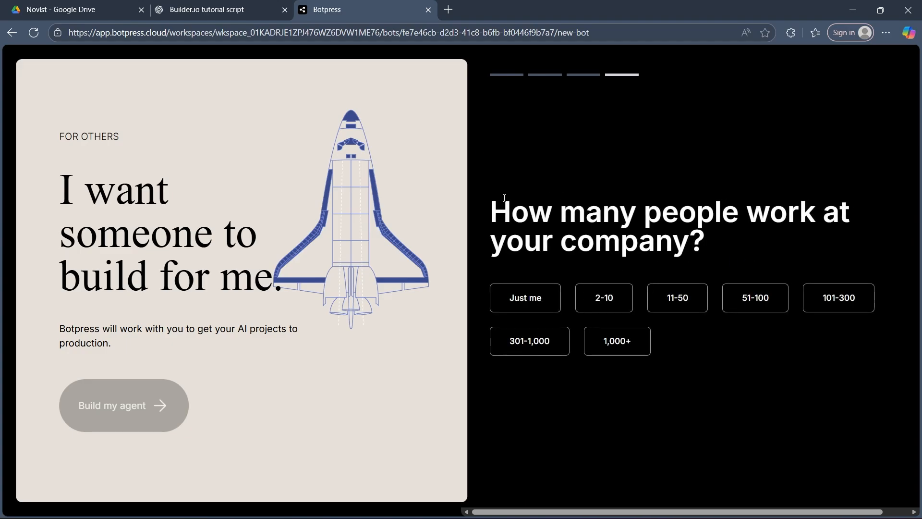
left_click(527, 299)
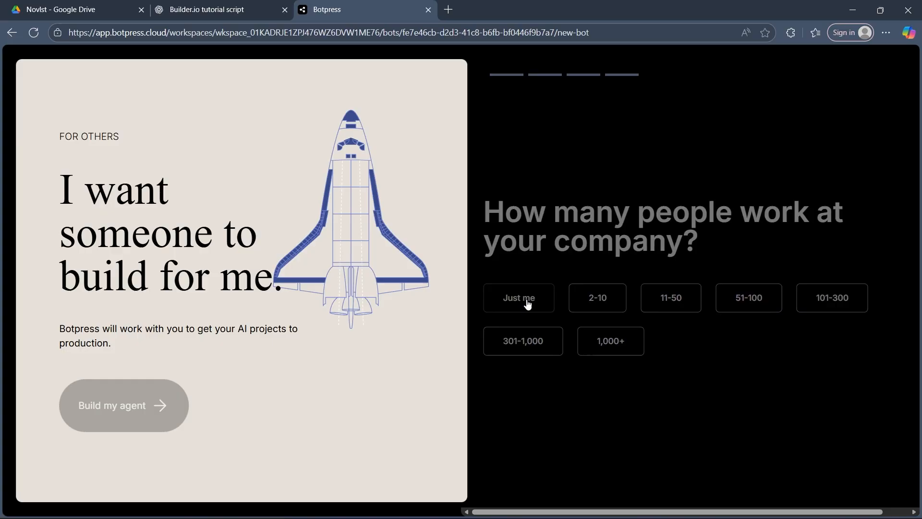
left_click_drag(475, 188, 861, 191)
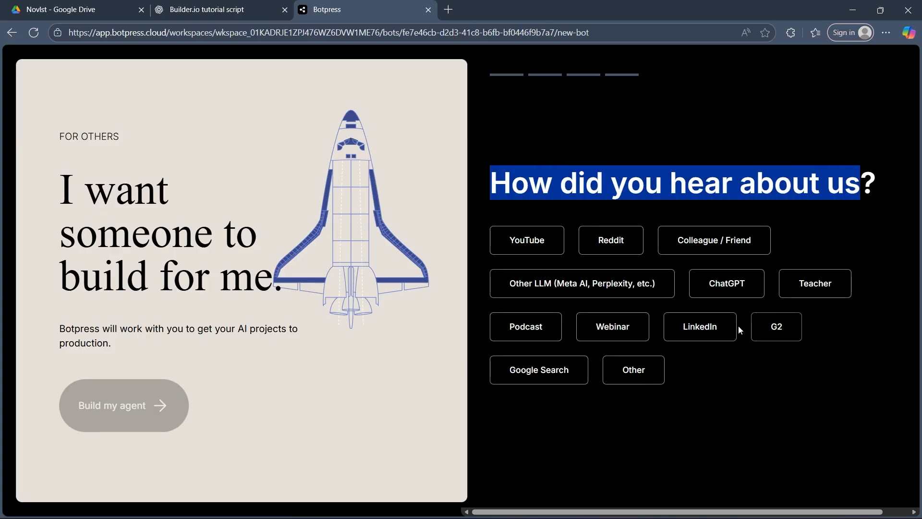
left_click(700, 328)
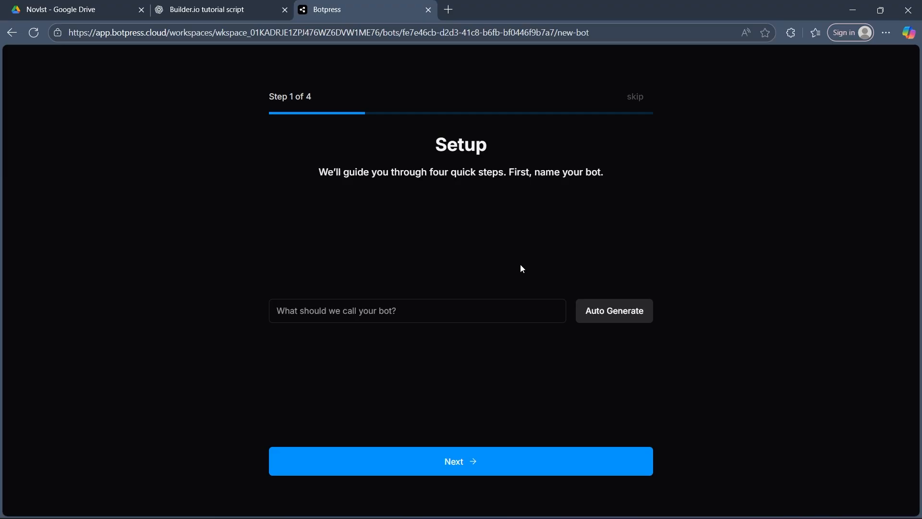
Auto-generate a name for the bot and continue to the goal selection
left_click_drag(328, 169, 503, 169)
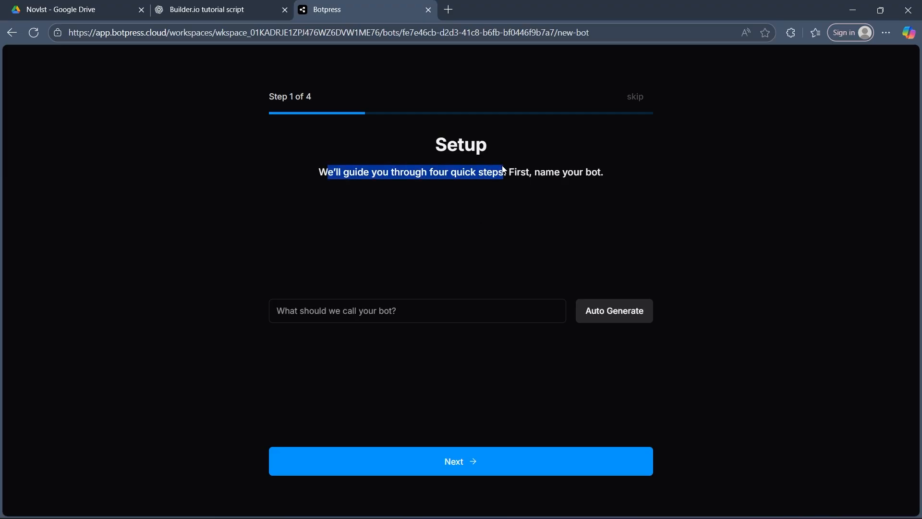
left_click(348, 318)
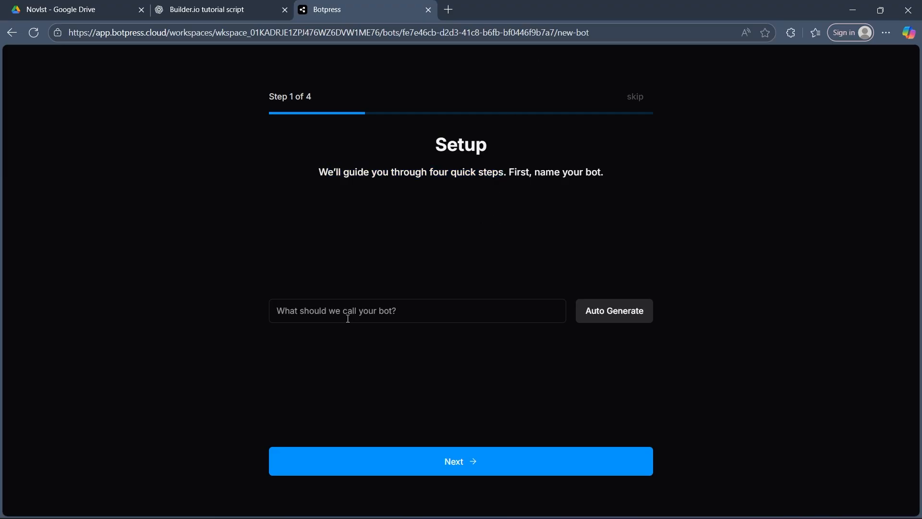
left_click(398, 311)
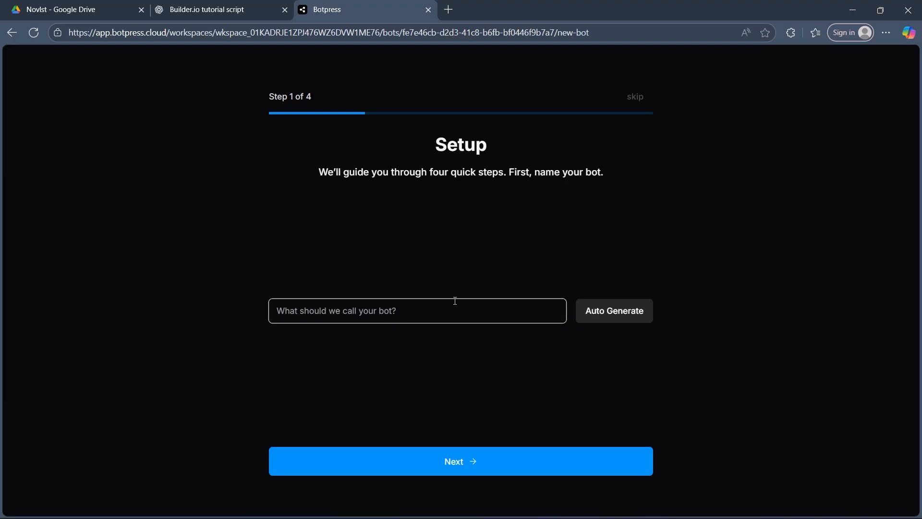
left_click(612, 317)
left_click(496, 465)
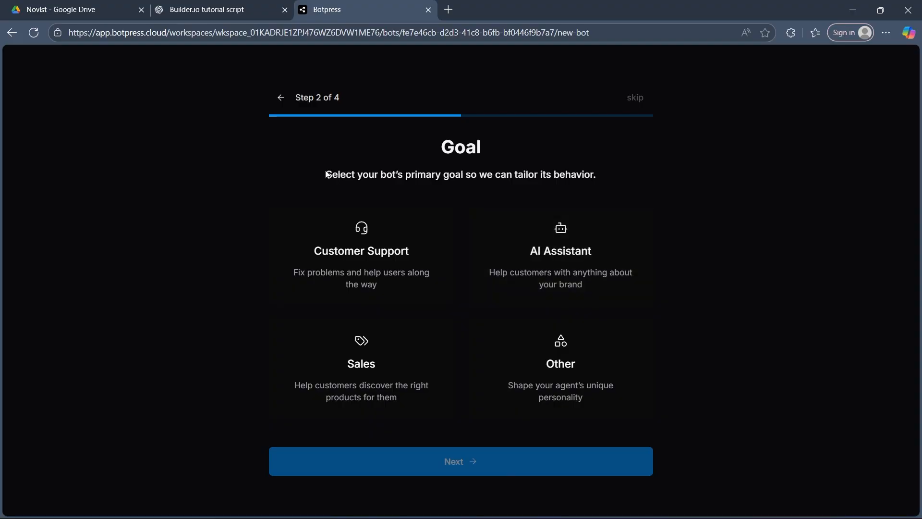
Set the bot's primary goal to AI Assistant and continue to the personality setup
left_click_drag(327, 174, 604, 181)
left_click(672, 226)
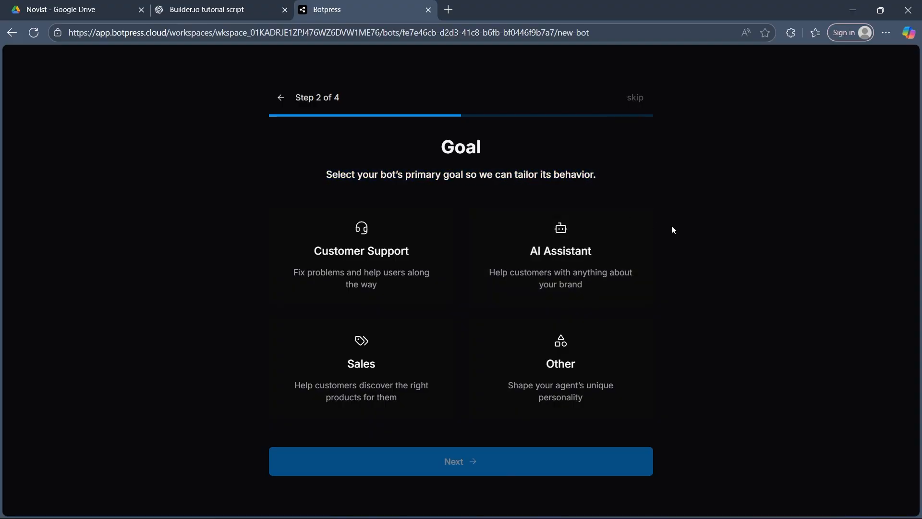
left_click(574, 238)
left_click(470, 460)
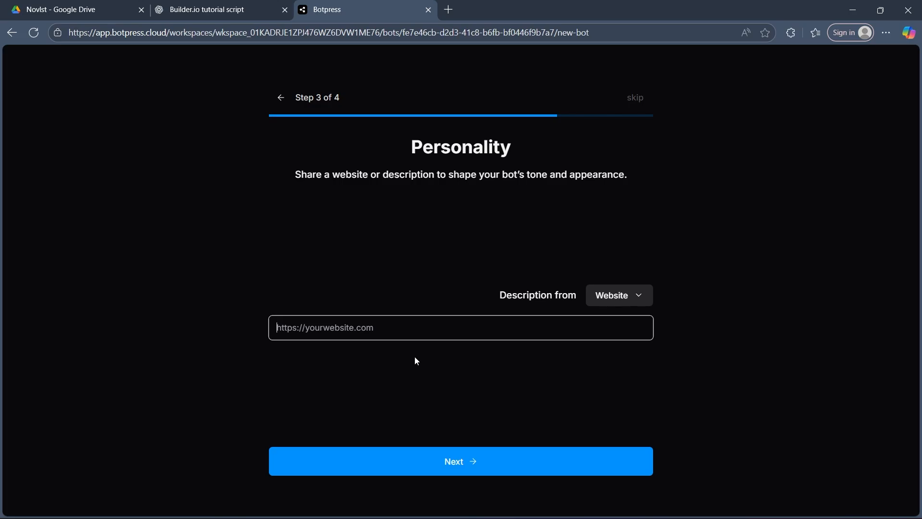
Leave the personality website empty, review the website, file and text knowledge options, and train the agent without adding sources
left_click(500, 455)
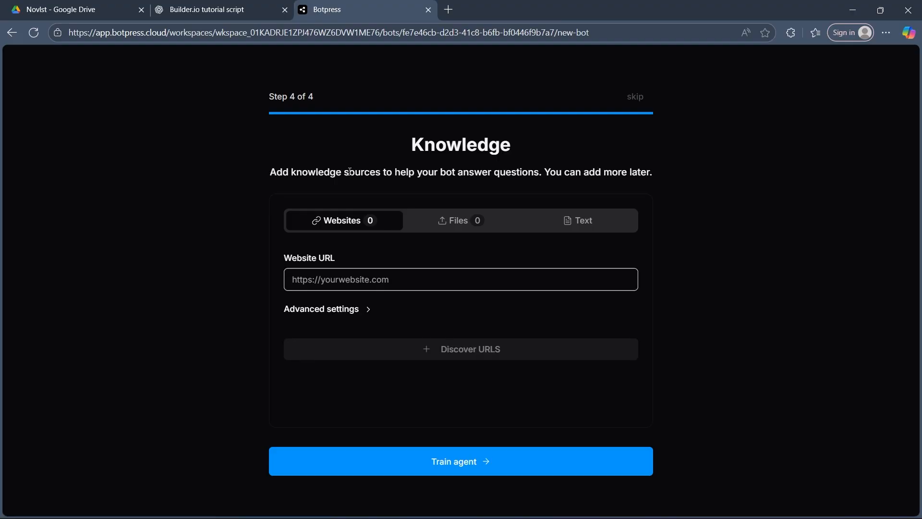
left_click(441, 222)
left_click(586, 226)
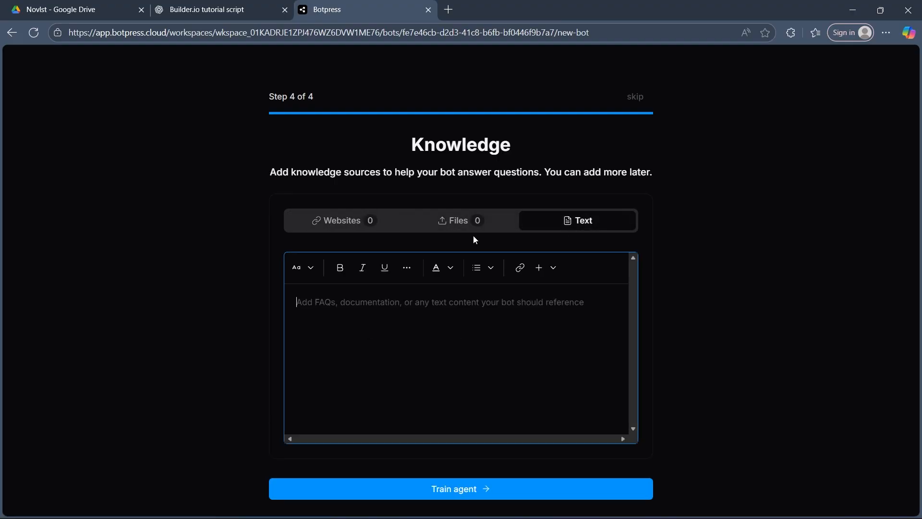
left_click(316, 226)
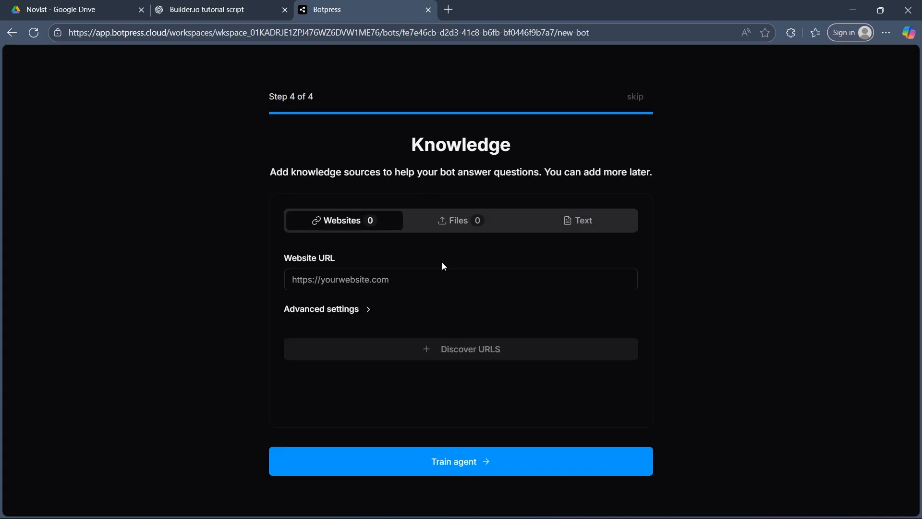
left_click(470, 460)
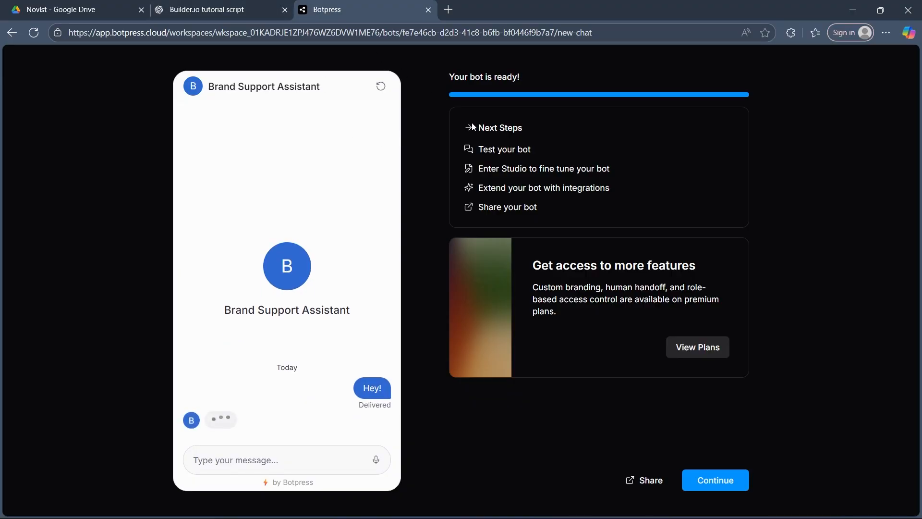
Read the suggested next steps for the new bot and continue to its overview page
left_click_drag(477, 150, 533, 154)
left_click_drag(480, 169, 617, 169)
left_click_drag(479, 187, 603, 192)
left_click(734, 201)
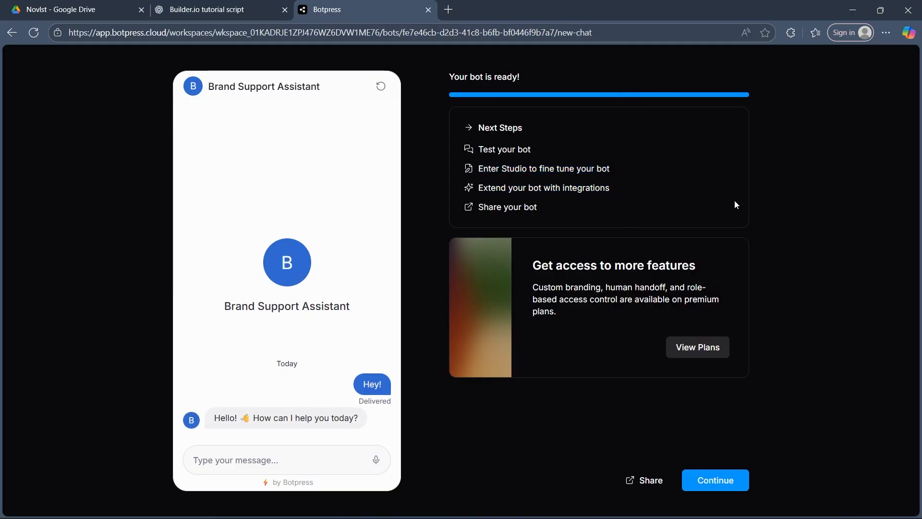
left_click(738, 473)
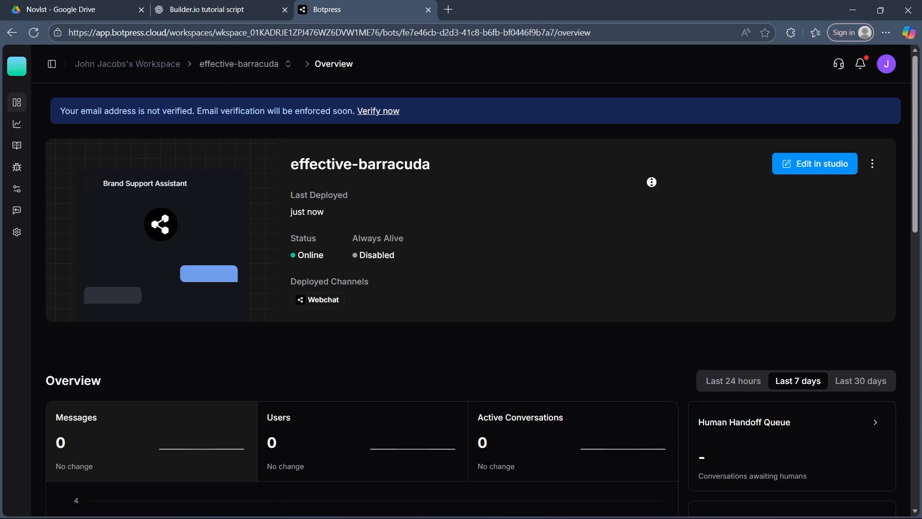
Review the bot's deployment details, open the bot in the studio for editing, and dismiss the plan selection
scroll(651, 182, "down", 1)
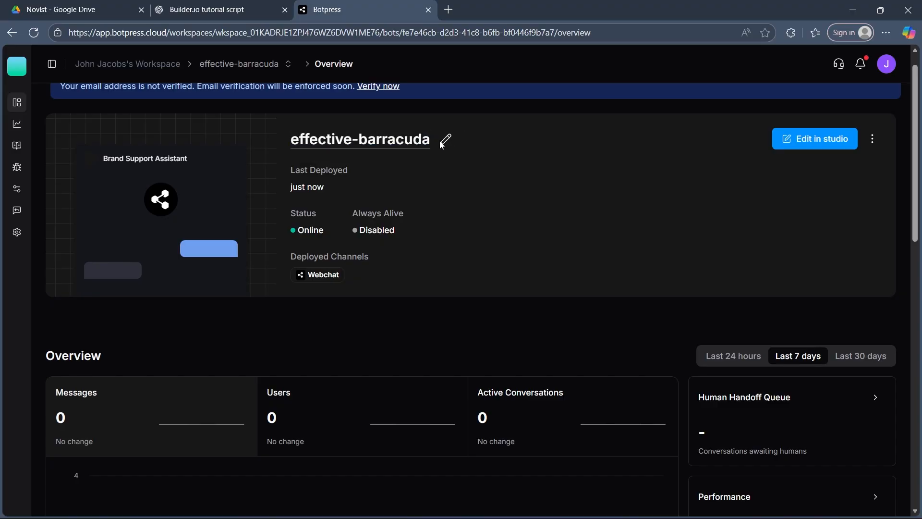
scroll(292, 171, "down", 1)
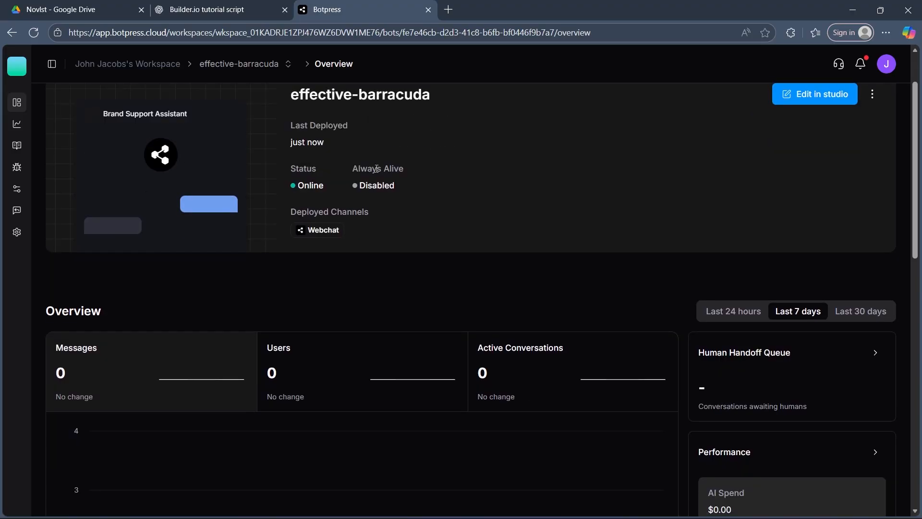
left_click_drag(292, 123, 367, 132)
left_click(574, 232)
left_click(815, 94)
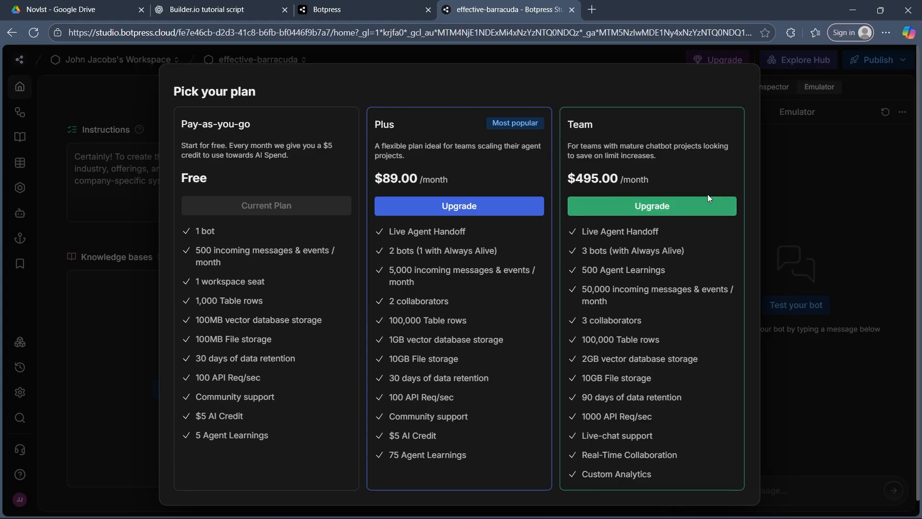
left_click(73, 184)
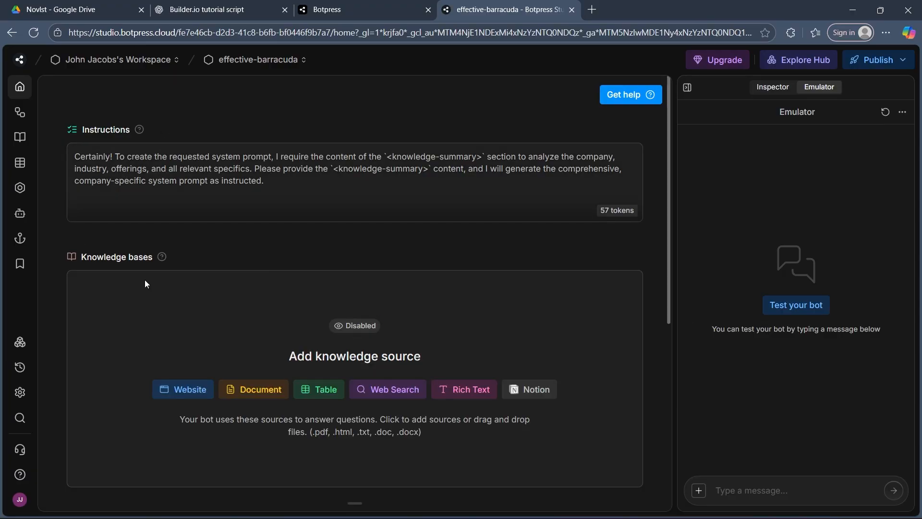
Check the text and vision indexing options for the knowledge bases
left_click(364, 328)
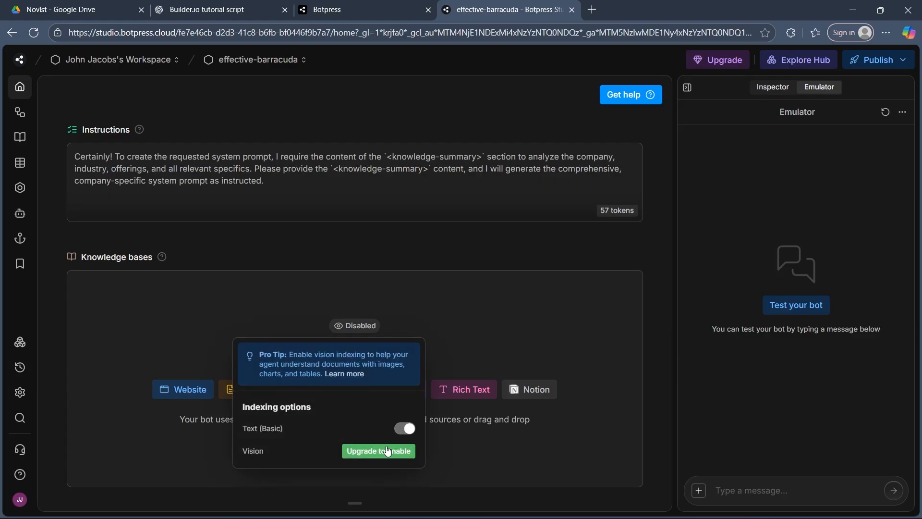
left_click(161, 292)
Replace both "knowledge-summary" placeholders in the bot's high-level instructions with "chatgpt" and save them
left_click(352, 161)
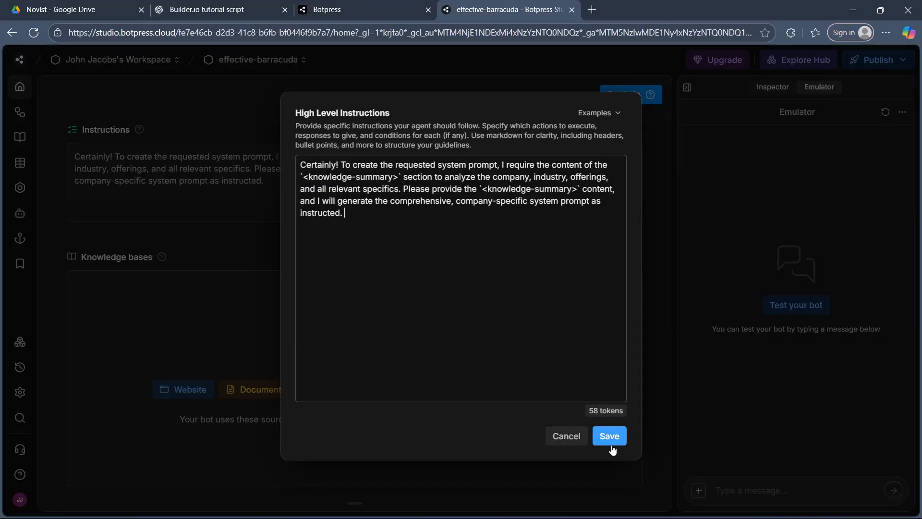
left_click(609, 436)
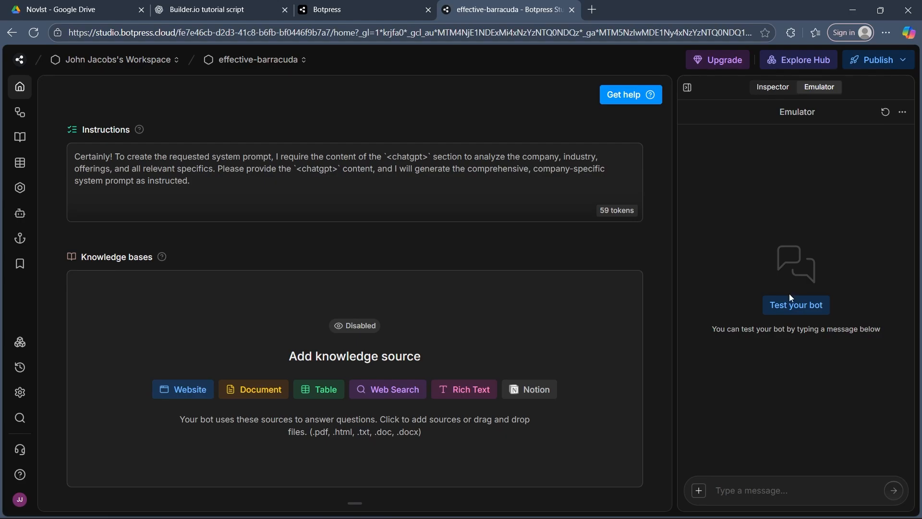
Test the bot in the emulator by sending the message "hi"
left_click(752, 494)
type("hi")
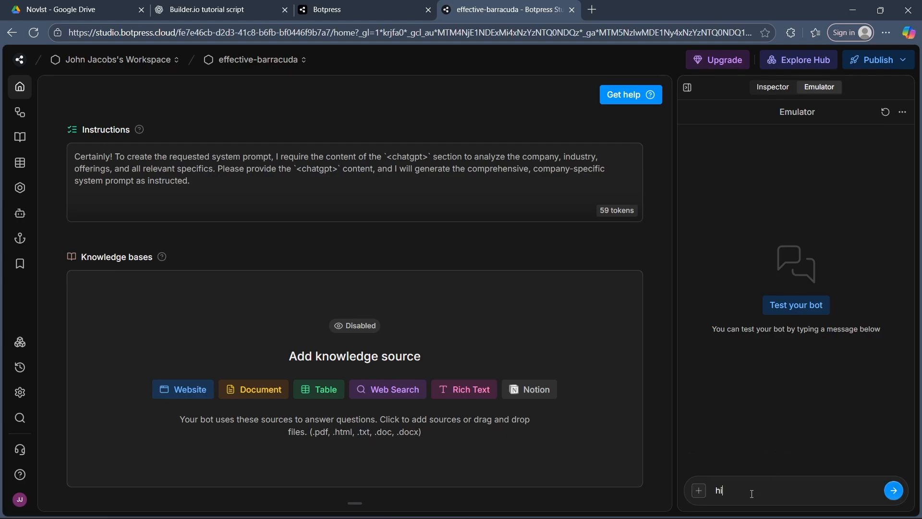
type("4")
key("BackSpace")
key("Return")
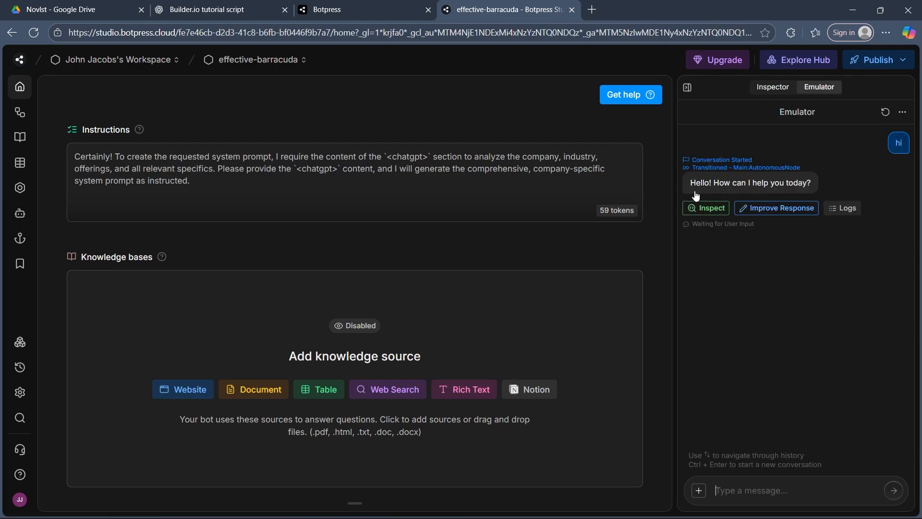
Inspect the execution details of the bot's greeting reply, try to delete "today" from its code, and close the details
left_click(714, 210)
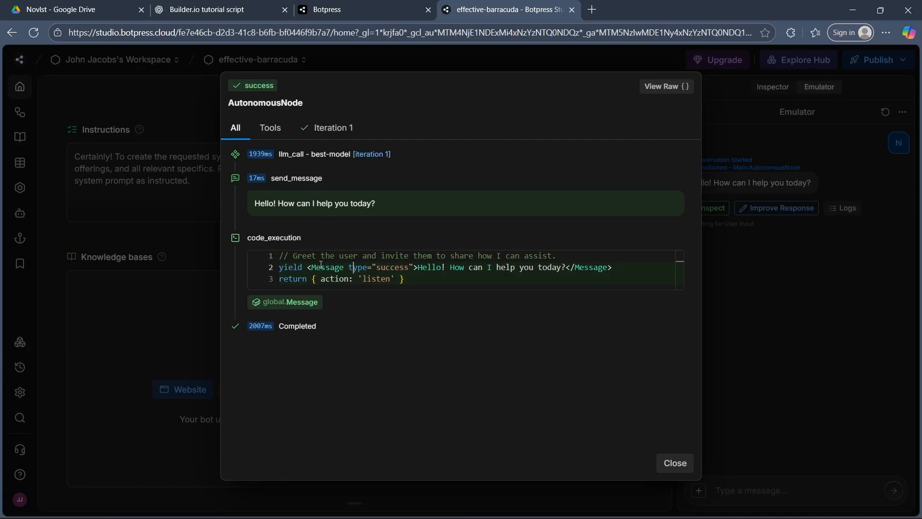
left_click(539, 267)
left_click_drag(562, 267, 539, 268)
key("BackSpace")
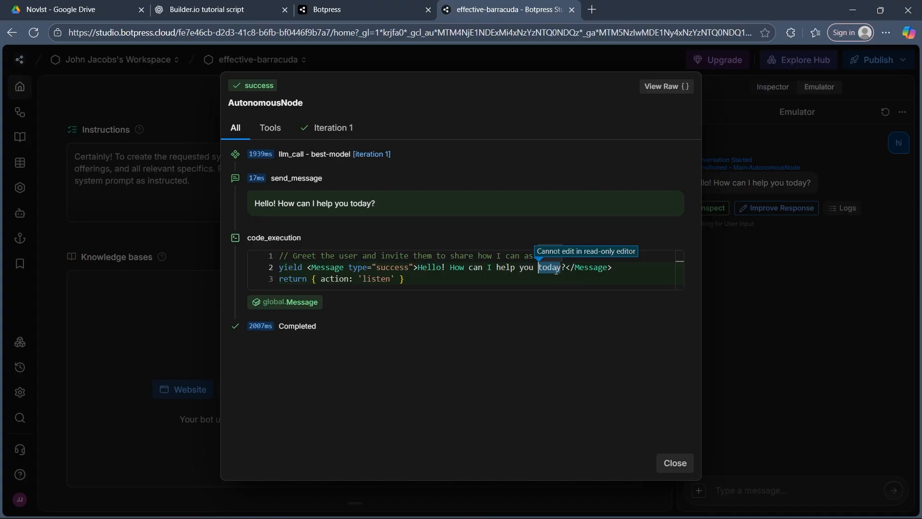
key("Escape")
Check the emulator's additional options and display the Inspector
left_click(902, 111)
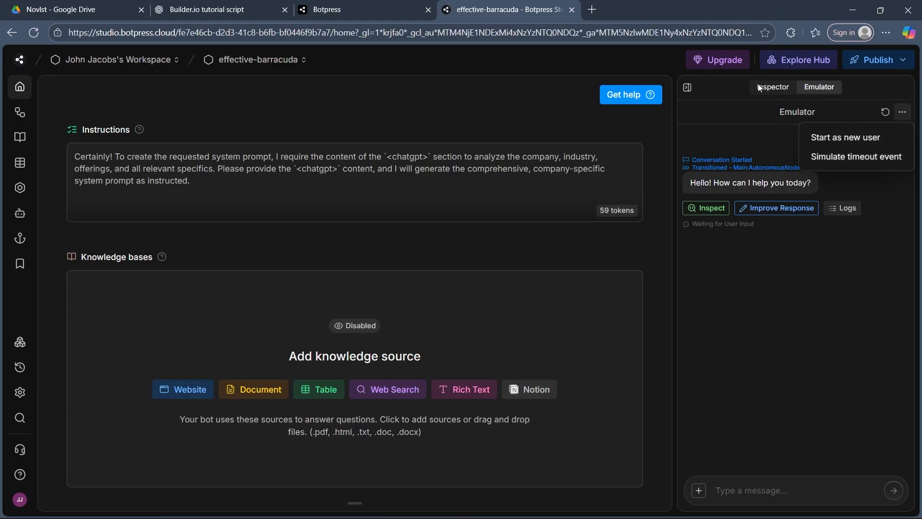
left_click(775, 91)
left_click(775, 91)
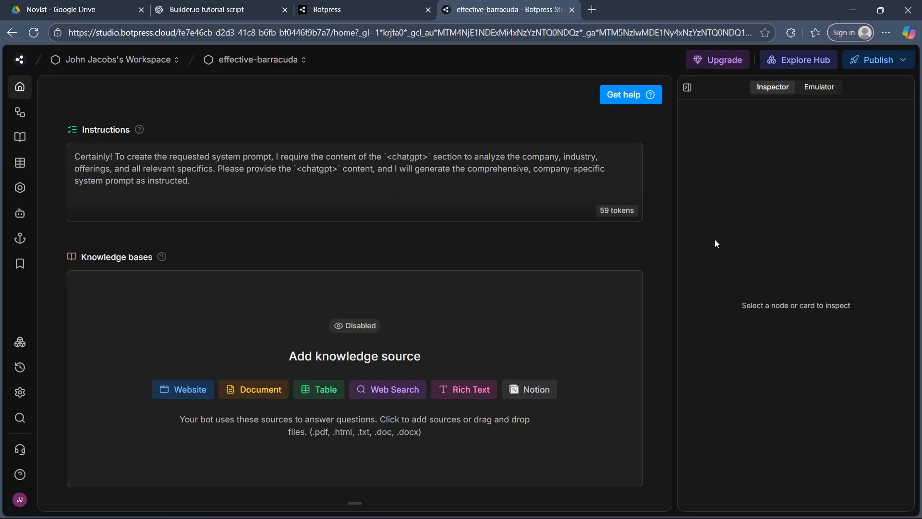
Open the Main workflow and shift the Start node and the AutonomousNode further left on the canvas
left_click(21, 117)
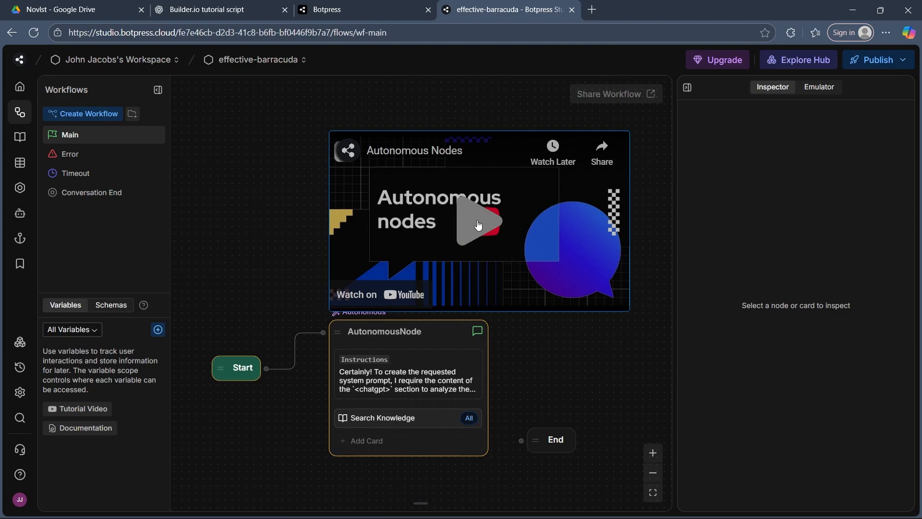
left_click_drag(237, 367, 221, 357)
left_click_drag(359, 353, 306, 372)
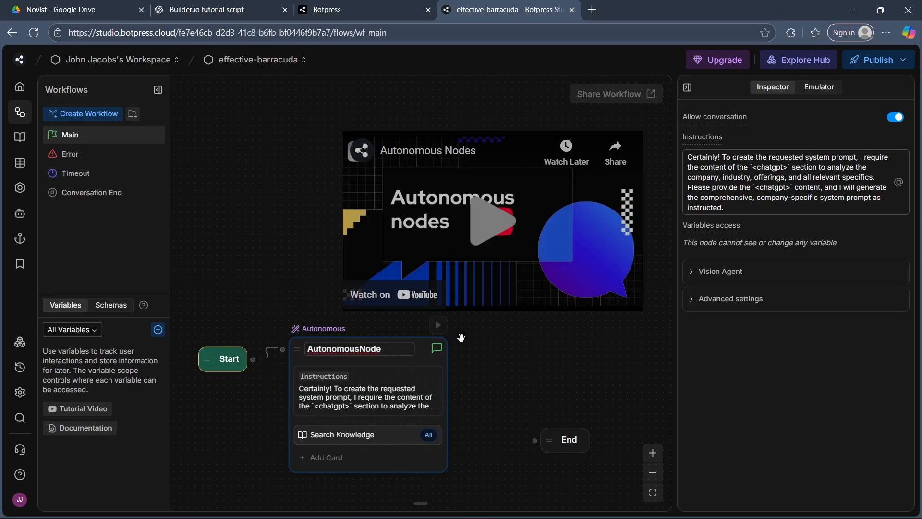
Show the emulator again and look through the node types that can be added to the workflow canvas
key("ctrl+e")
right_click(478, 360)
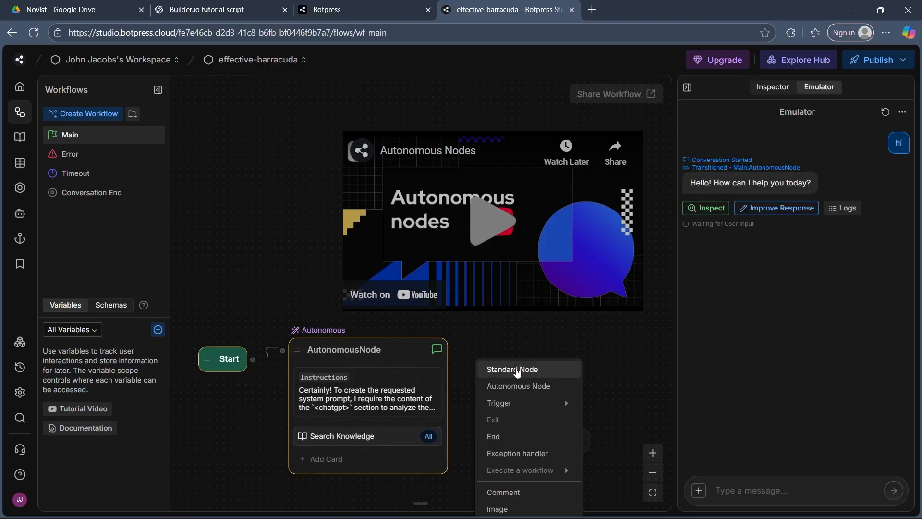
mouse_move(535, 403)
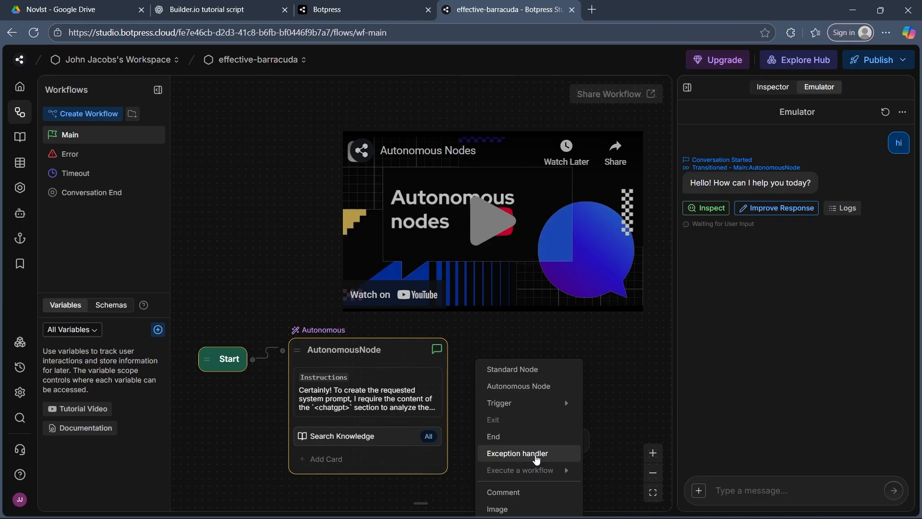
left_click(613, 347)
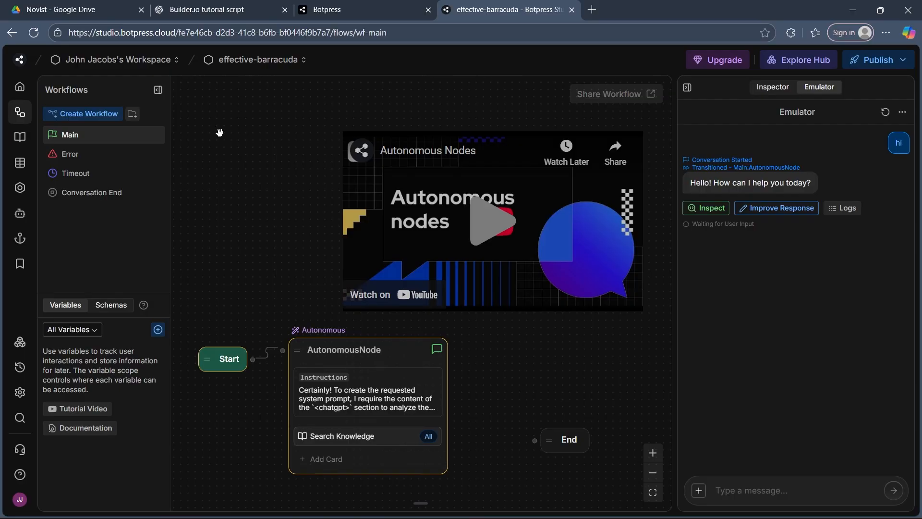
View the Default Knowledge Base and the Feedback table
left_click(19, 137)
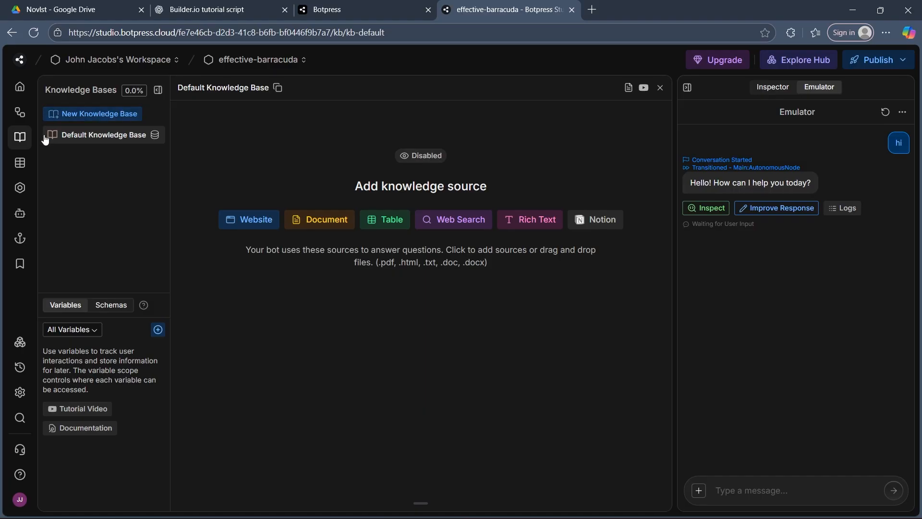
left_click(19, 163)
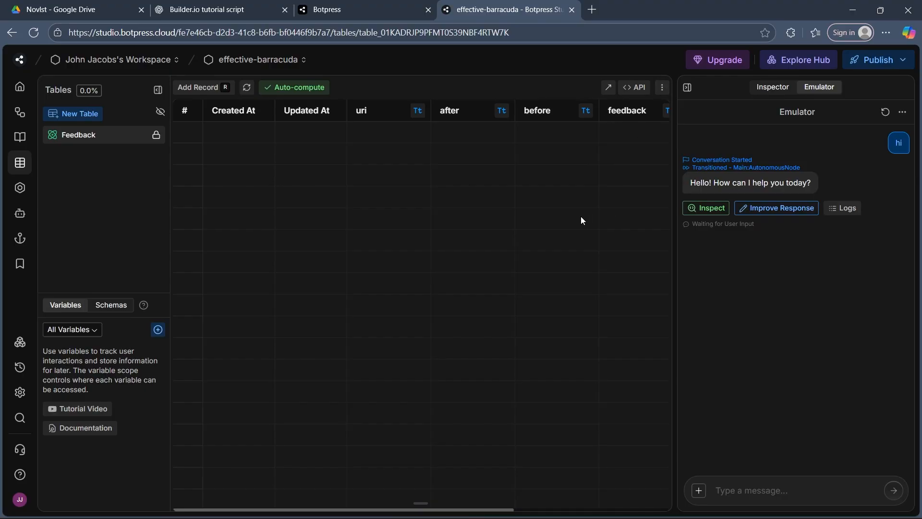
Create a new action, generate its code with AI without entering a description, and accept the generated code
left_click(21, 190)
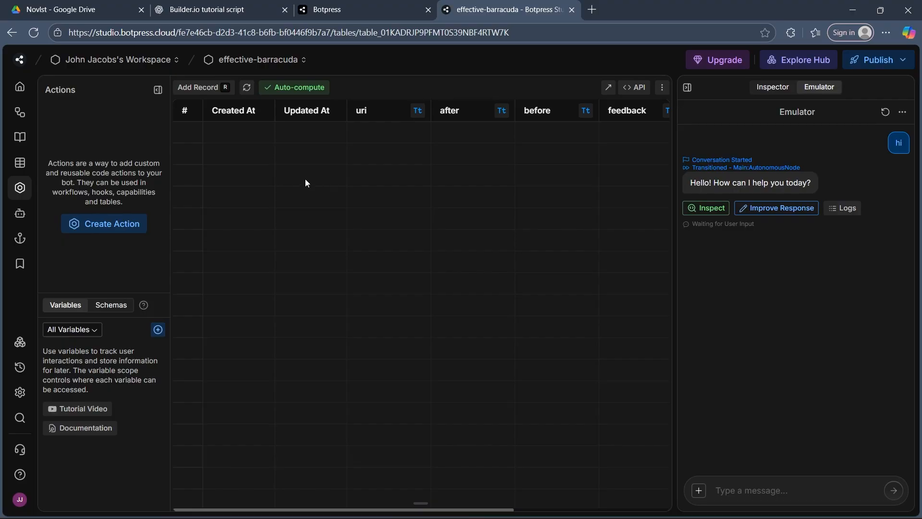
left_click(104, 225)
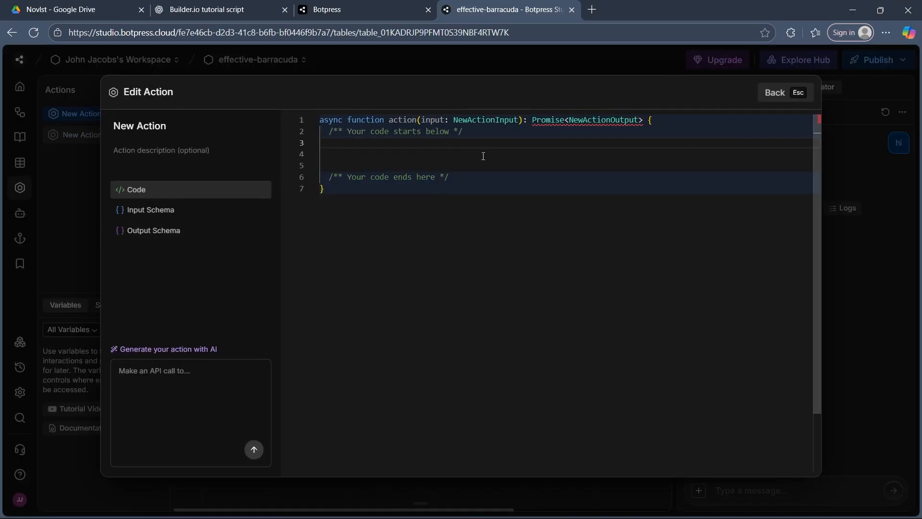
left_click(167, 385)
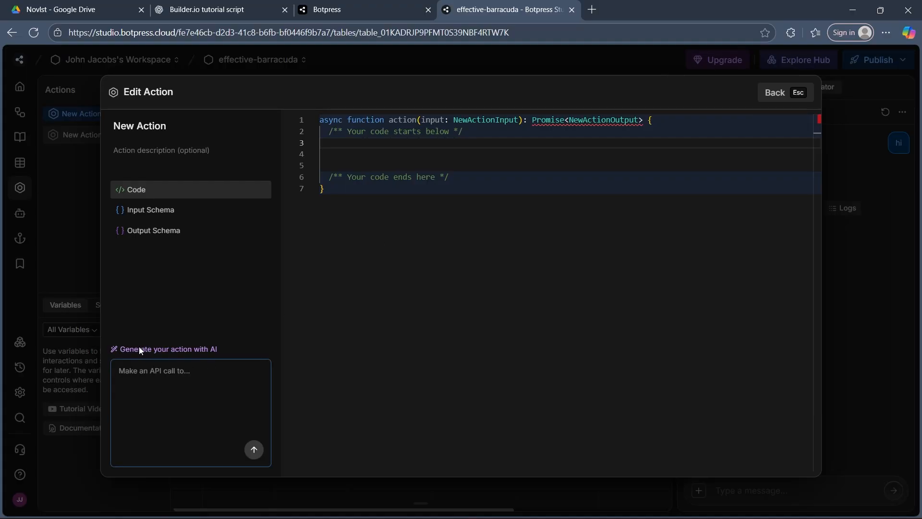
left_click(157, 349)
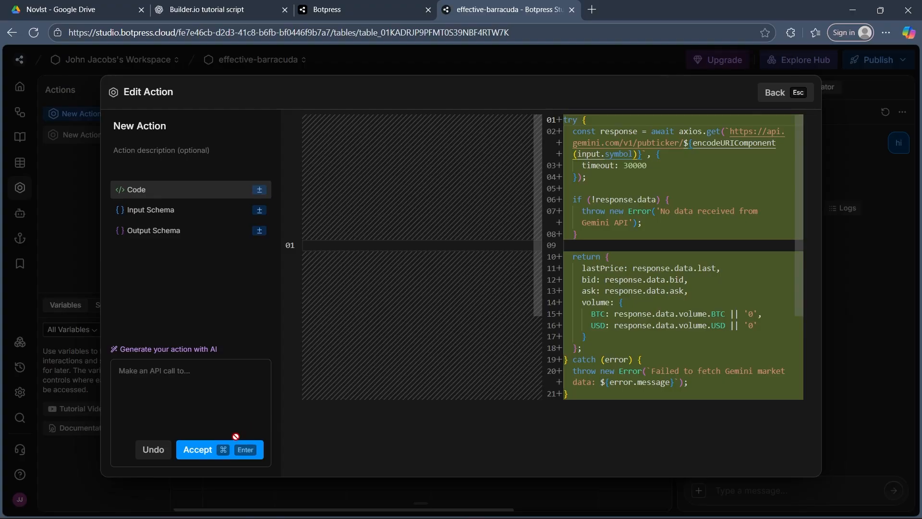
left_click(220, 449)
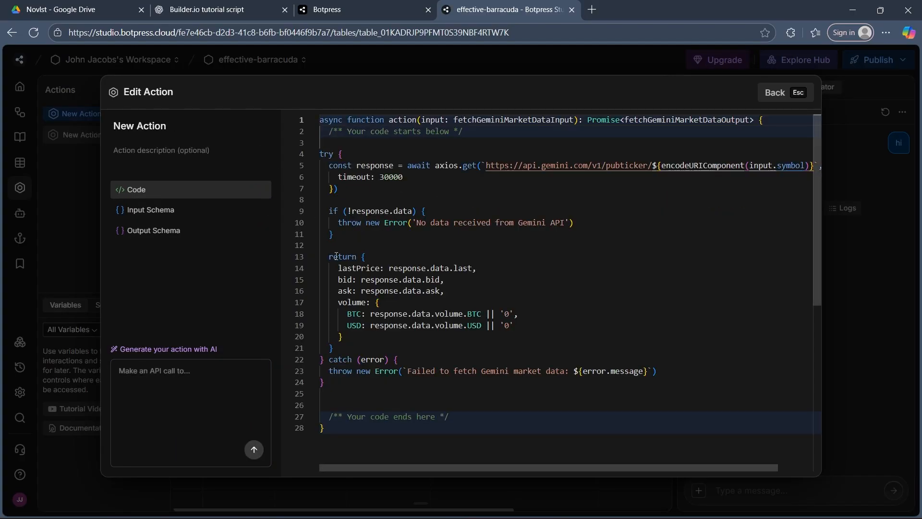
Review the new action's input schema, output schema and code, and return from the action editor
left_click(183, 209)
left_click(187, 195)
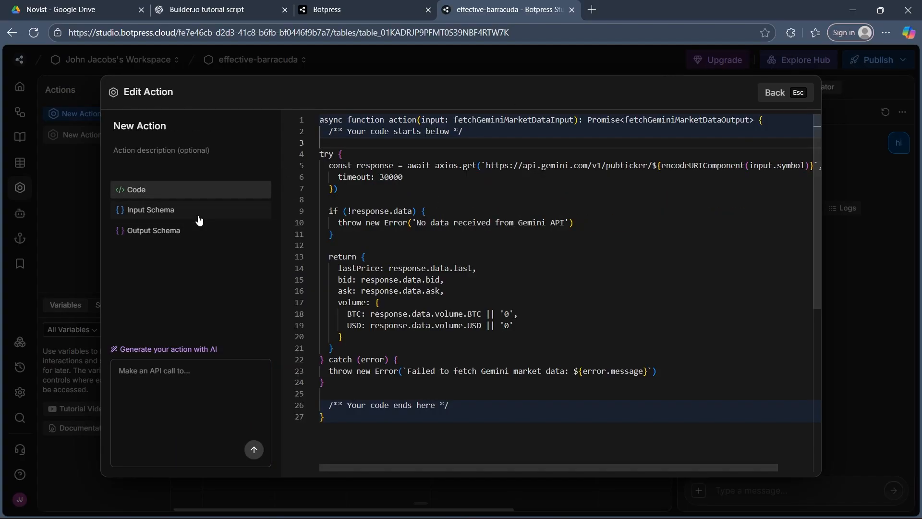
left_click(199, 214)
left_click(200, 232)
left_click(196, 192)
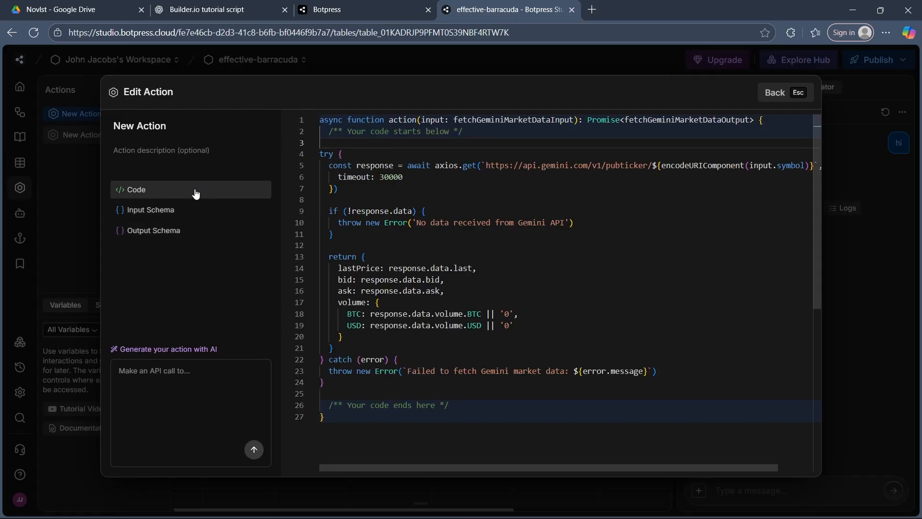
scroll(692, 230, "down", 5)
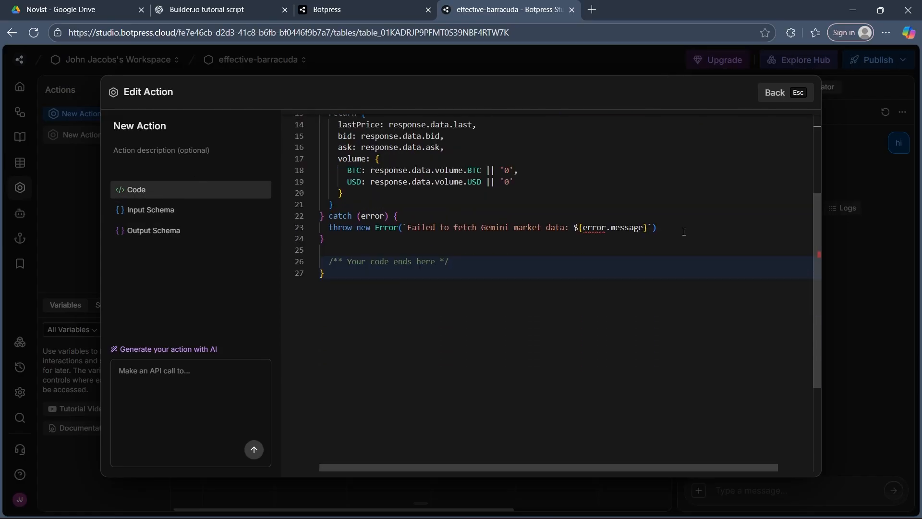
left_click(799, 91)
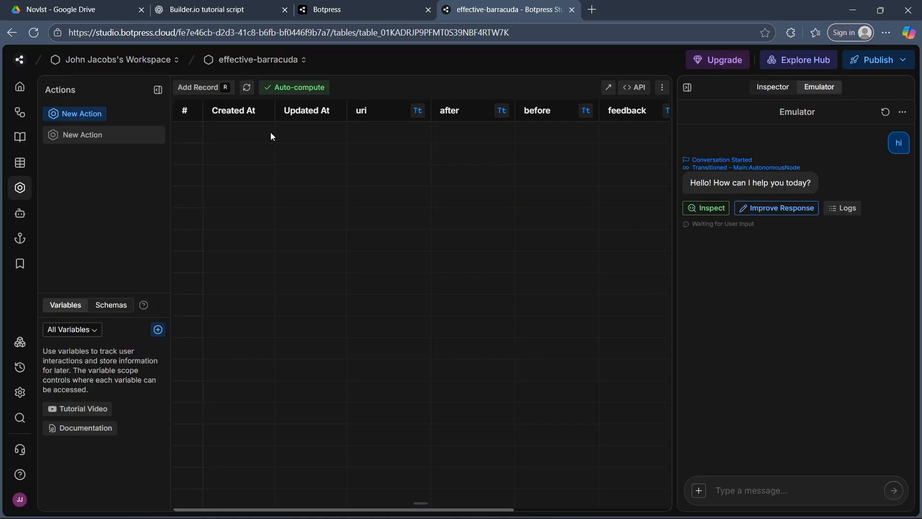
Open the bot's agents, read the description of the Vision Agent, and check the list of disabled agents
left_click(19, 212)
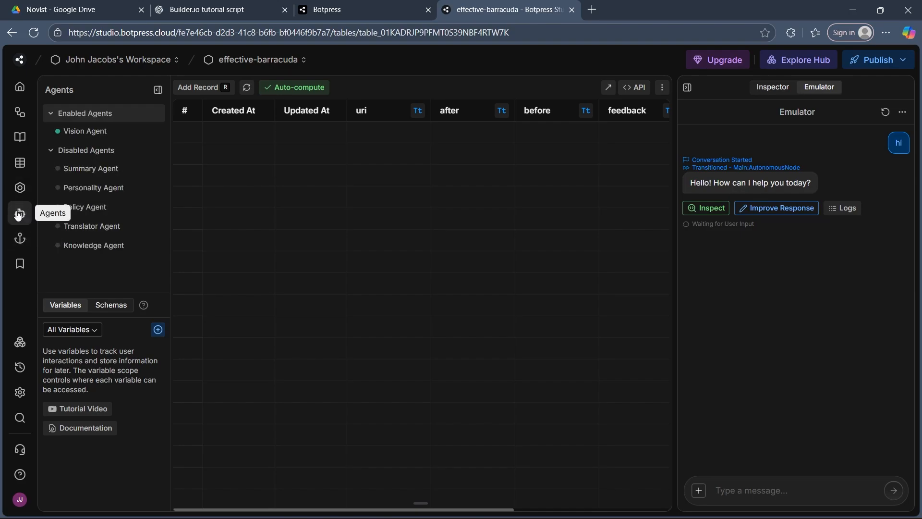
left_click(87, 130)
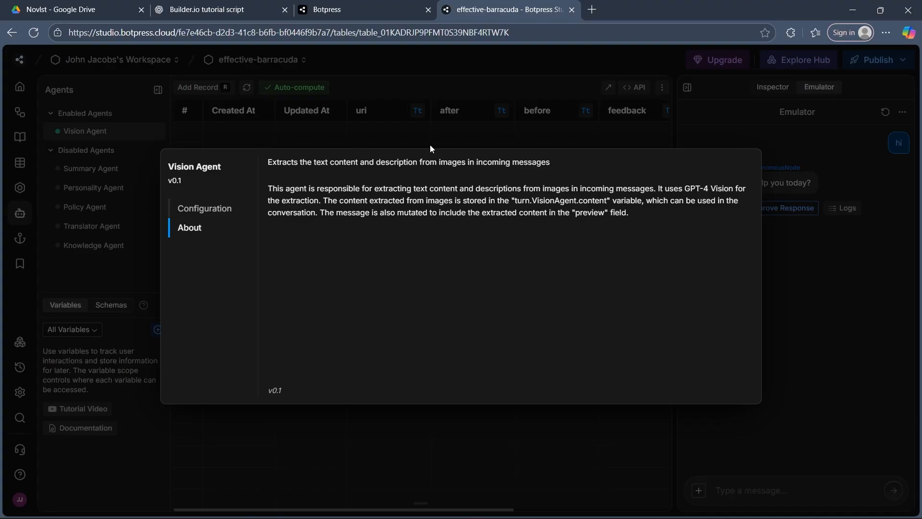
left_click(108, 151)
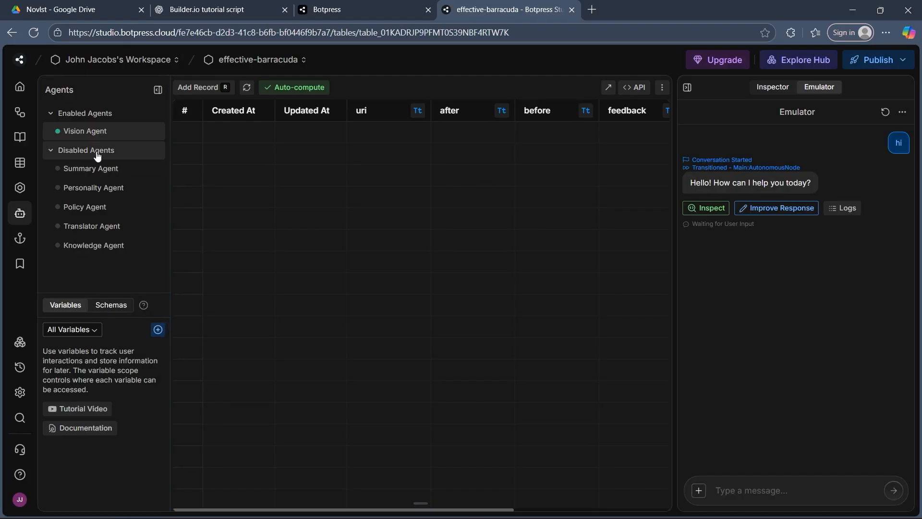
left_click(98, 154)
left_click(98, 154)
Look over the configurations of the Summary, Personality and Policy agents
left_click(94, 173)
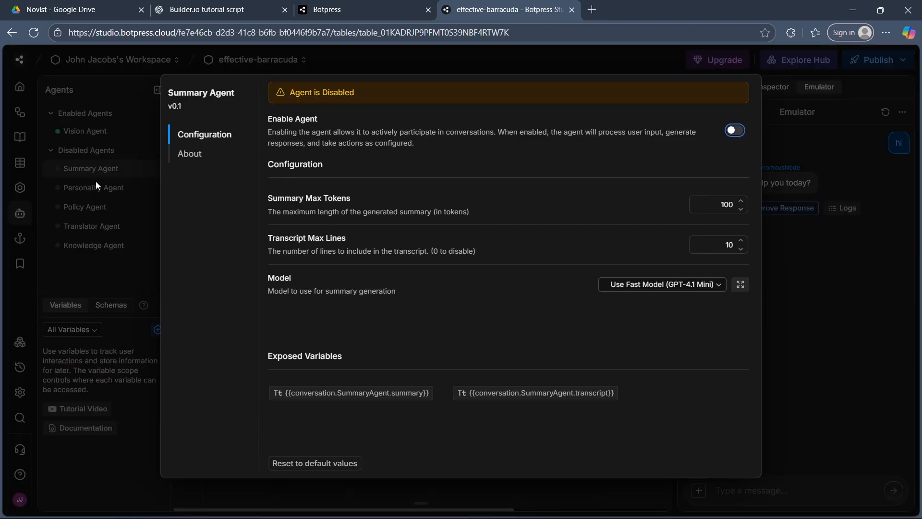
left_click(105, 188)
left_click(101, 189)
left_click(96, 208)
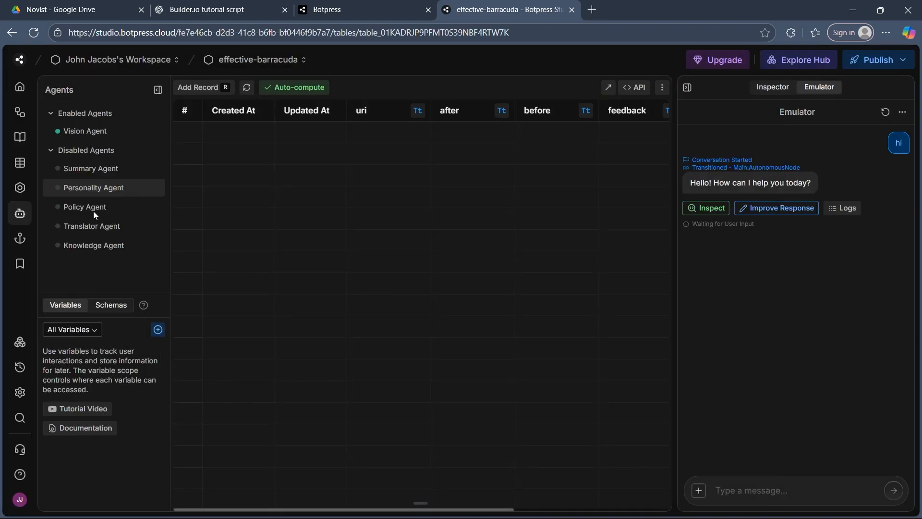
left_click(94, 208)
left_click(103, 232)
Check the Translator Agent's configuration and read the description of the Knowledge Agent
left_click(101, 226)
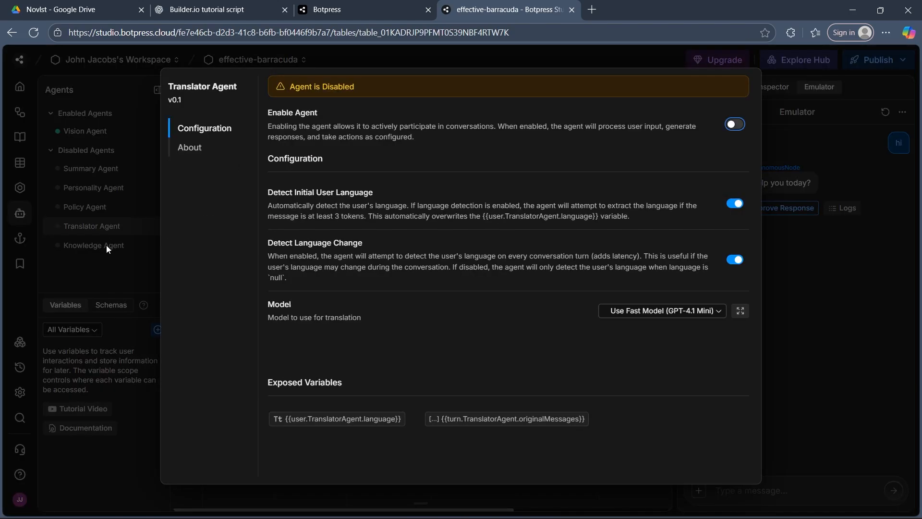
left_click(105, 246)
left_click(106, 248)
left_click(192, 230)
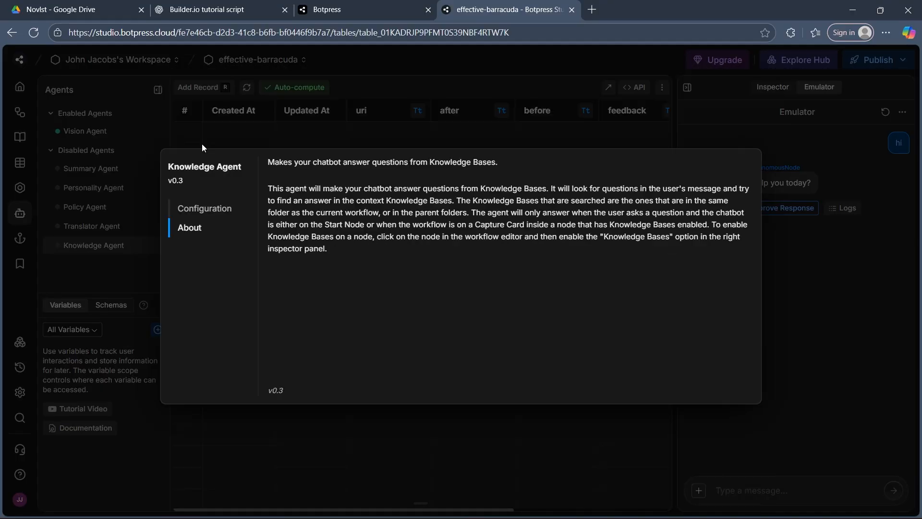
left_click(108, 152)
Read the descriptions of the Summary Agent and the Translator Agent, and close the agent details
left_click(97, 168)
left_click(192, 152)
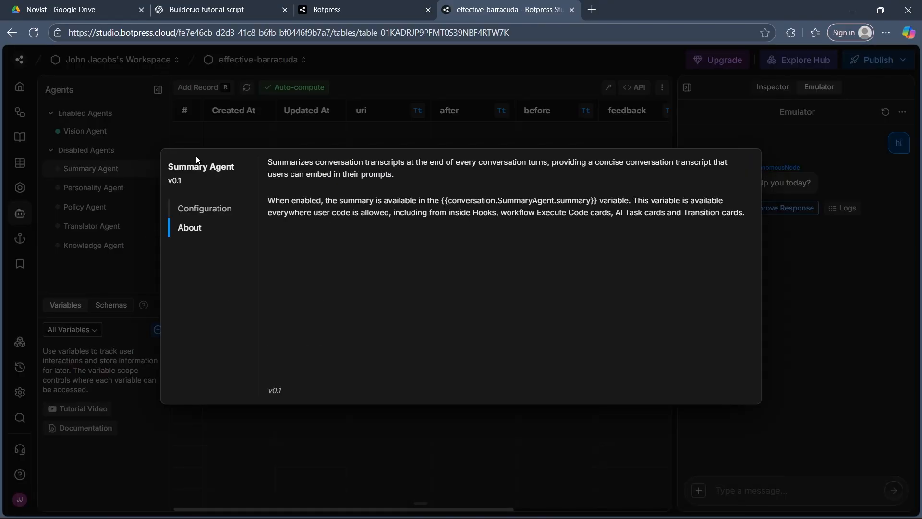
left_click(73, 178)
left_click(92, 226)
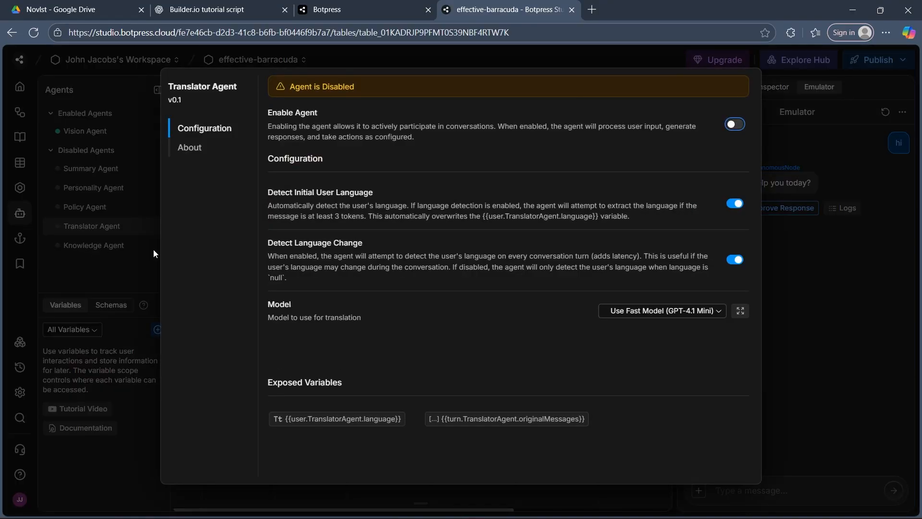
left_click(197, 147)
left_click(141, 235)
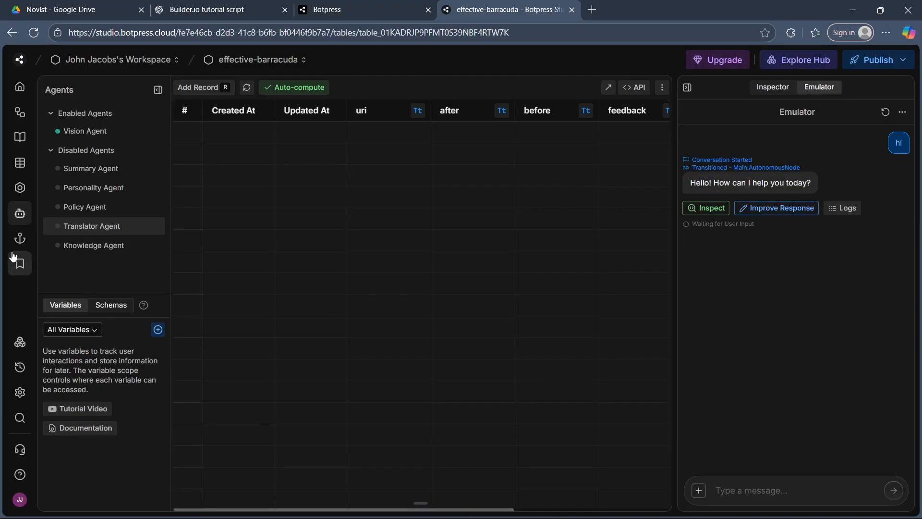
Browse the bot's installed integrations, including notion-kb
left_click(19, 263)
left_click(19, 341)
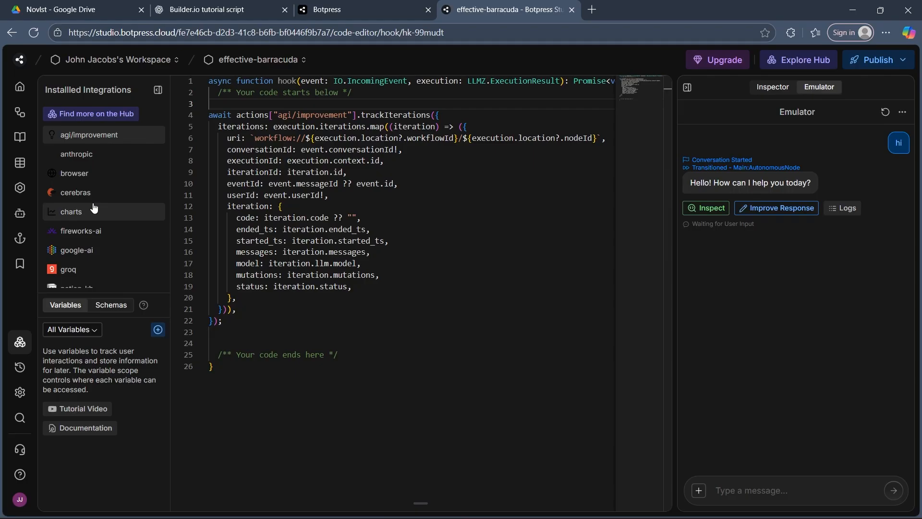
scroll(115, 191, "down", 1)
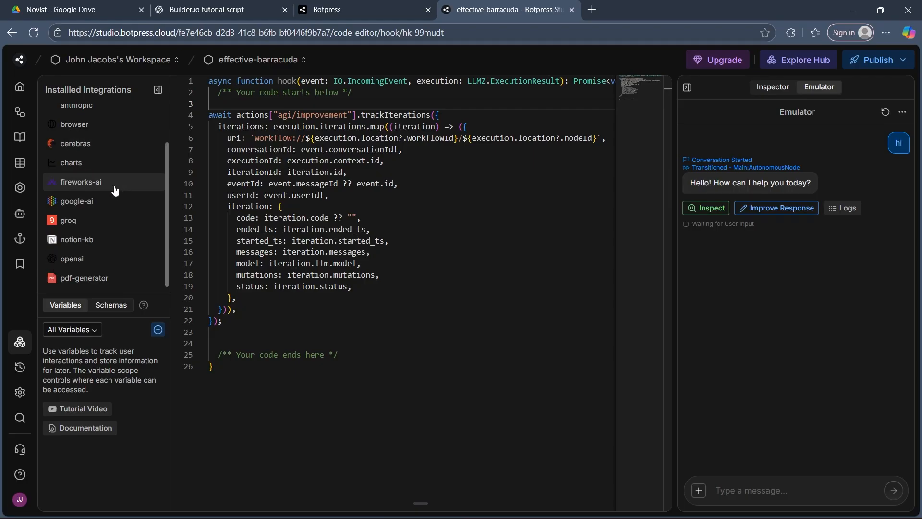
left_click(82, 240)
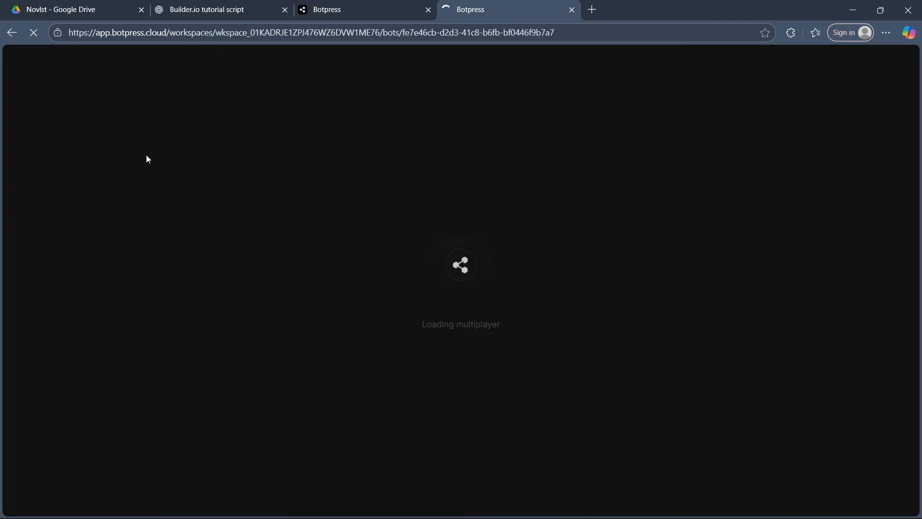
Review the message, user and performance statistics for the last 7 days in the bot's dashboard overview
scroll(307, 269, "down", 3)
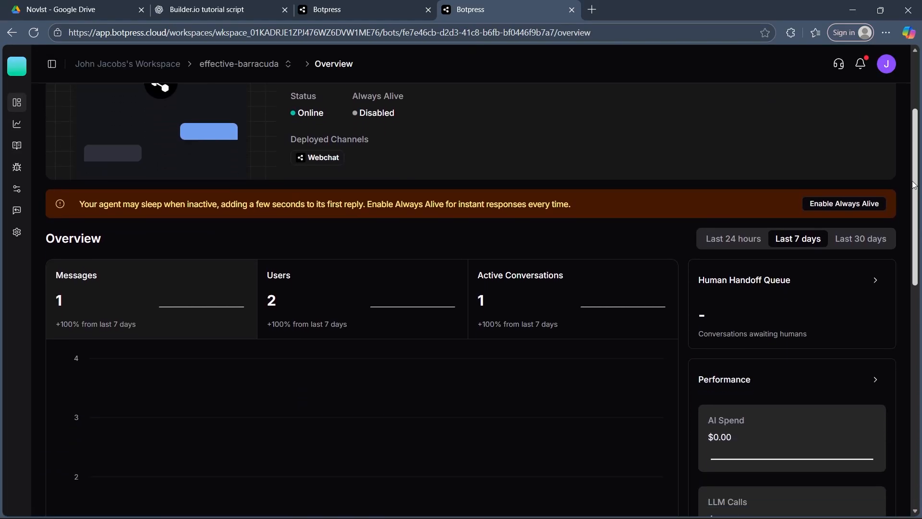
scroll(301, 281, "up", 3)
left_click_drag(917, 102, 910, 204)
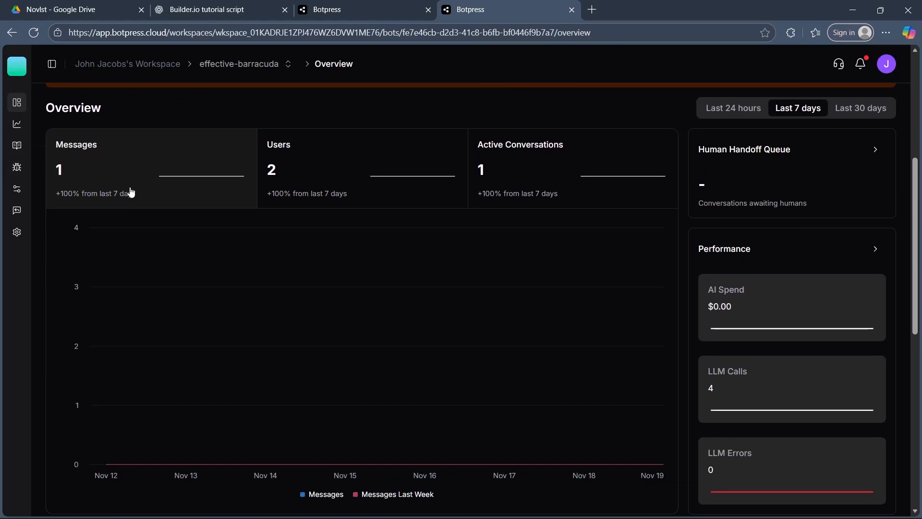
Check the Users and Active Conversations charts, and look over the overview's Insights, Performance and Recent Conversations sections
left_click(339, 176)
left_click(505, 168)
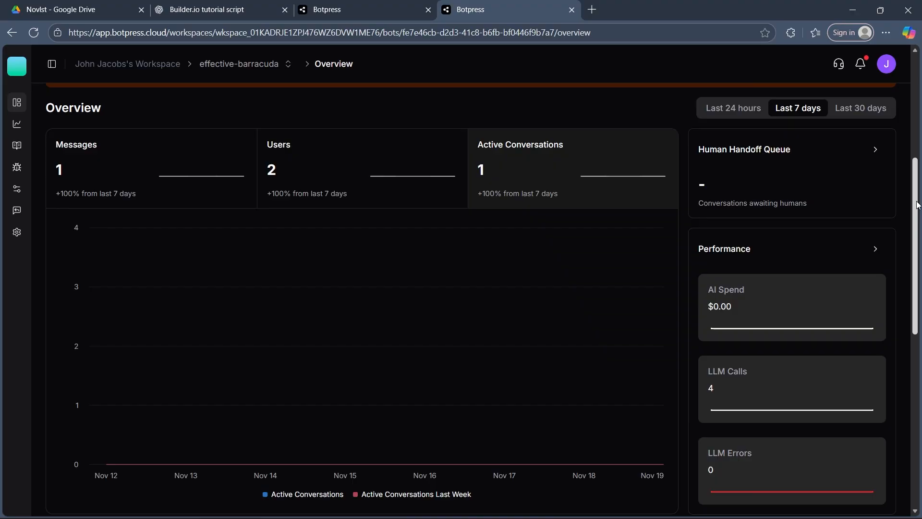
scroll(919, 222, "down", 1)
left_click_drag(918, 222, 919, 364)
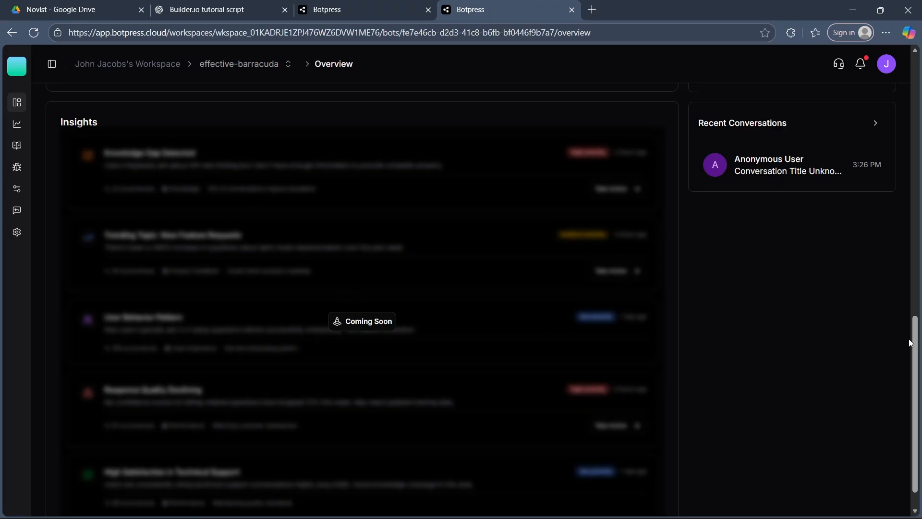
left_click_drag(919, 360, 918, 244)
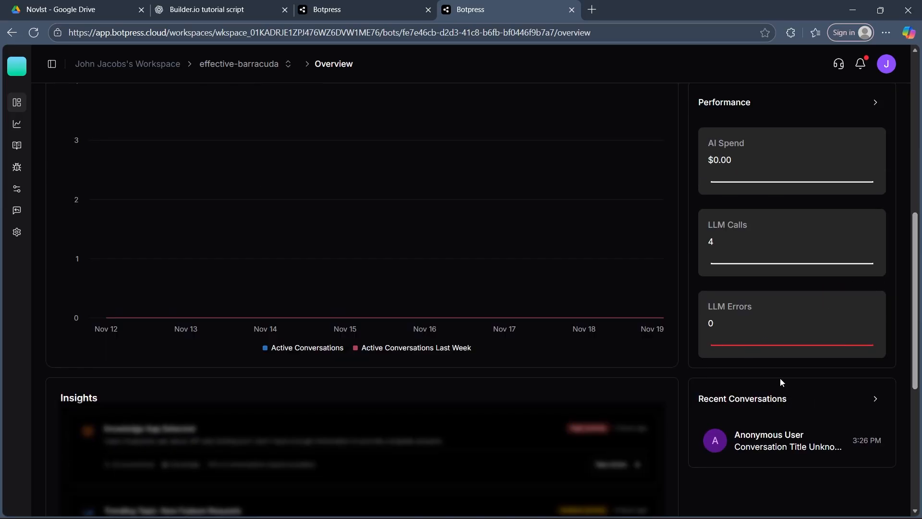
left_click_drag(918, 314, 917, 195)
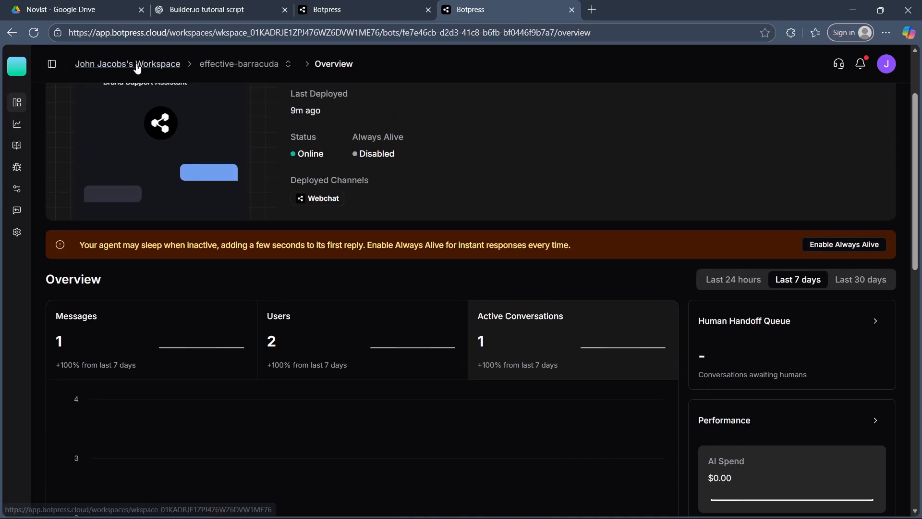
Look through the dashboard's data and debugging sections and open the bot's logs
mouse_move(17, 124)
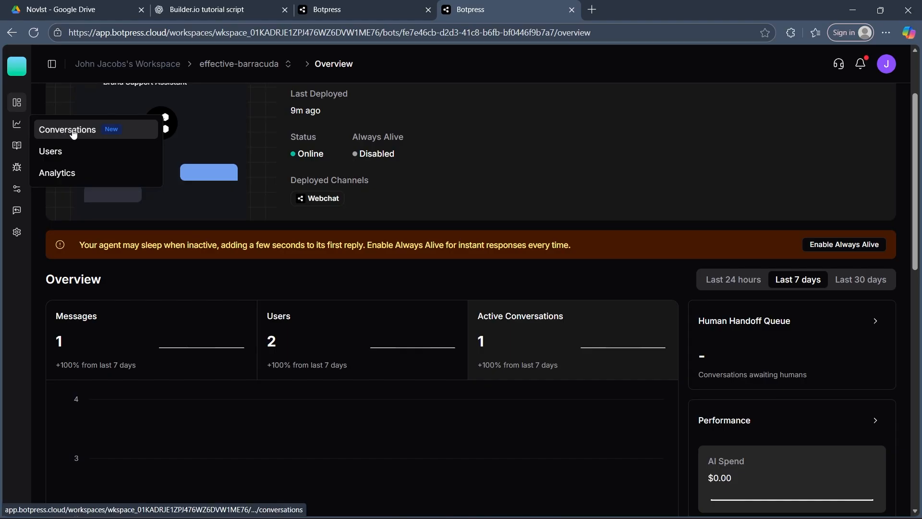
mouse_move(18, 150)
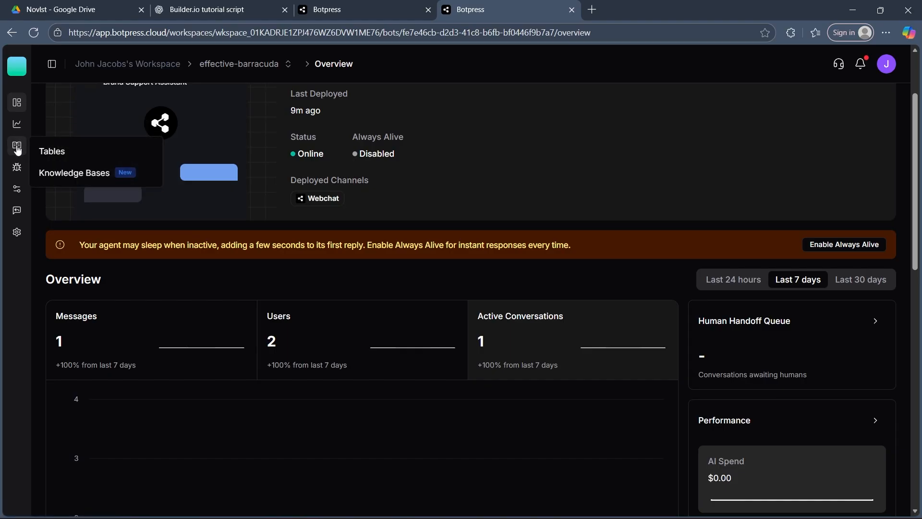
mouse_move(17, 168)
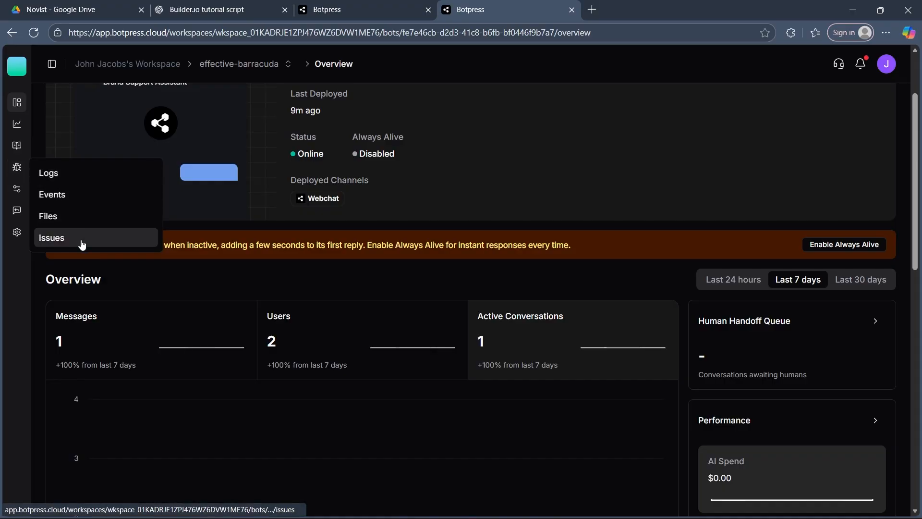
left_click(81, 175)
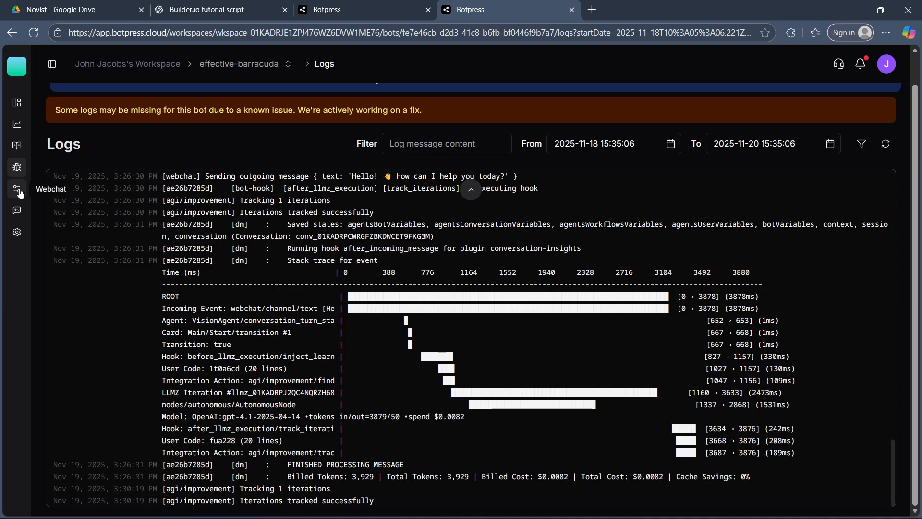
Open the webchat's Bot Identity settings and review the avatar, display name, description, footer, contact and policy link options
mouse_move(17, 189)
left_click(99, 196)
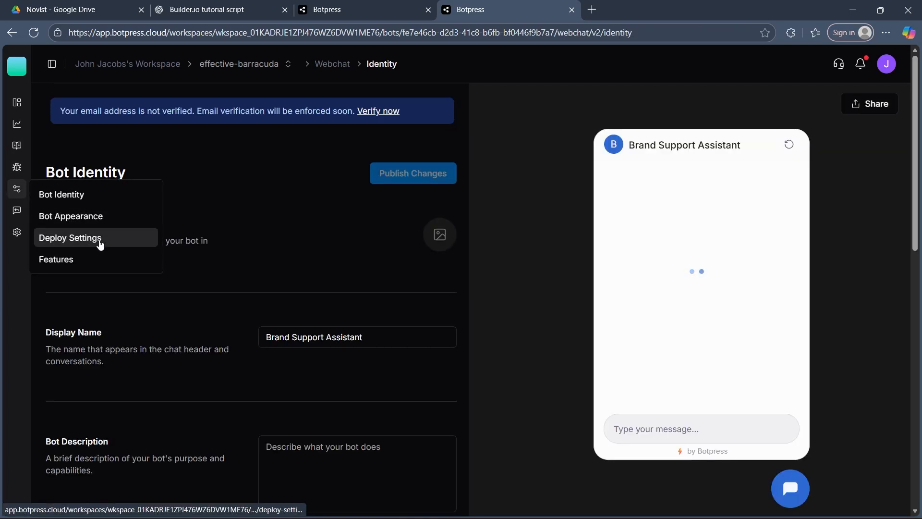
scroll(281, 219, "down", 1)
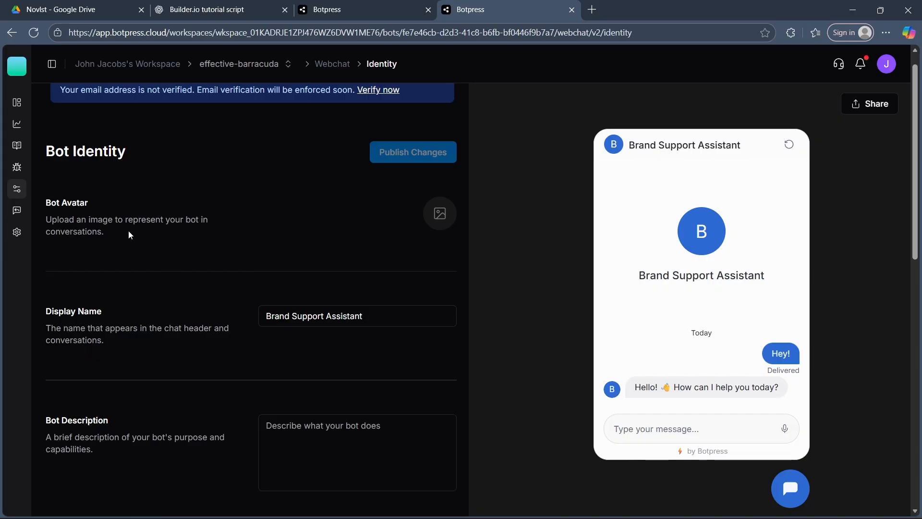
scroll(154, 260, "down", 5)
scroll(160, 253, "down", 6)
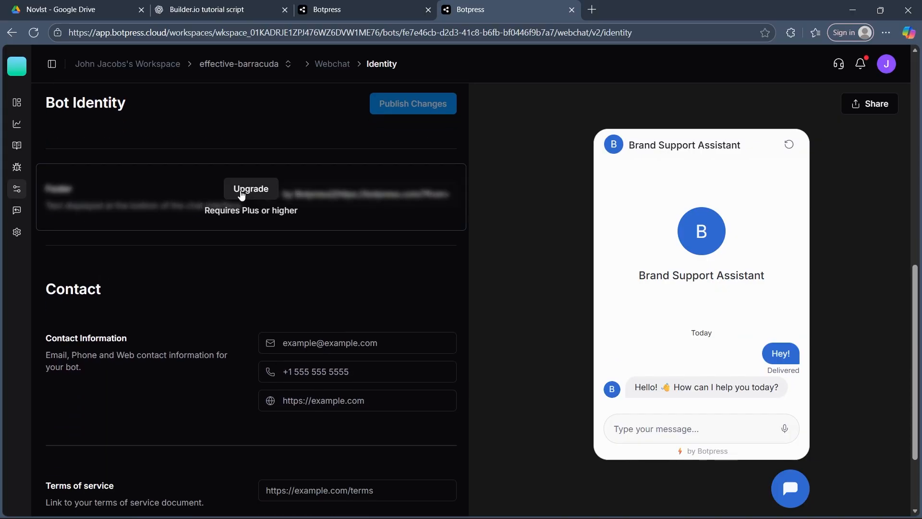
scroll(189, 305, "down", 2)
scroll(144, 336, "down", 1)
scroll(121, 360, "up", 3)
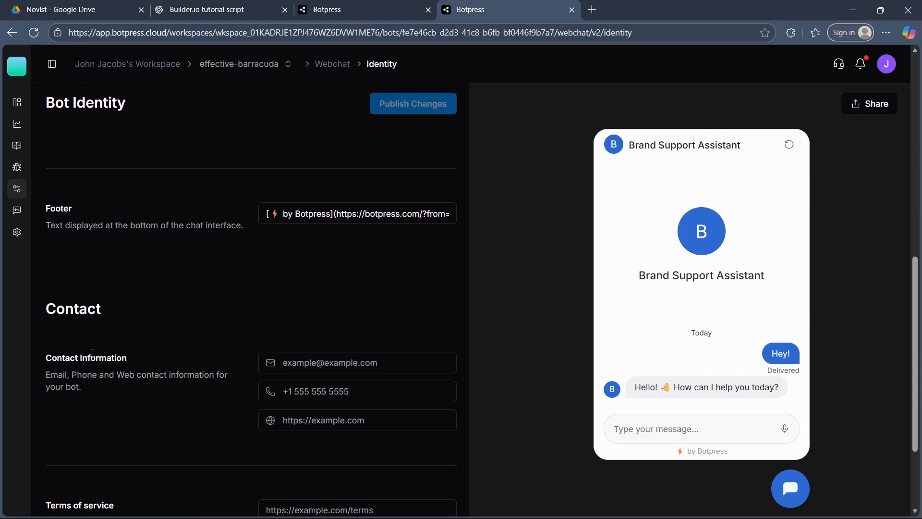
scroll(92, 352, "down", 3)
In the webchat's Bot Appearance settings, set the theme mode to dark and choose the colour-filled header style
left_click(22, 189)
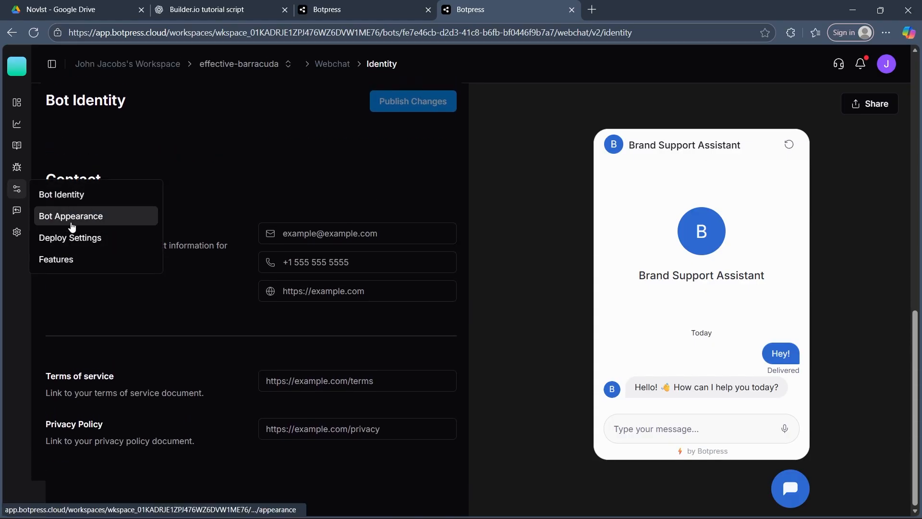
left_click(71, 221)
scroll(240, 358, "down", 2)
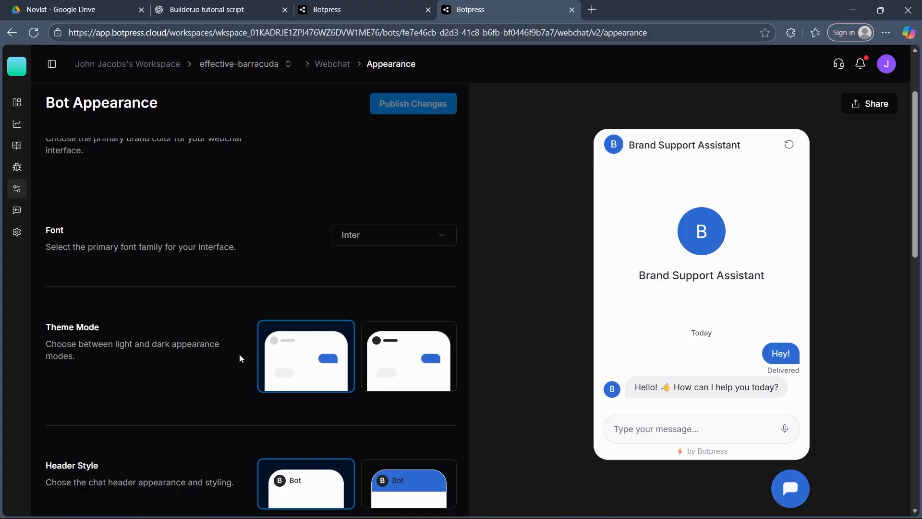
scroll(241, 359, "up", 3)
scroll(328, 330, "down", 5)
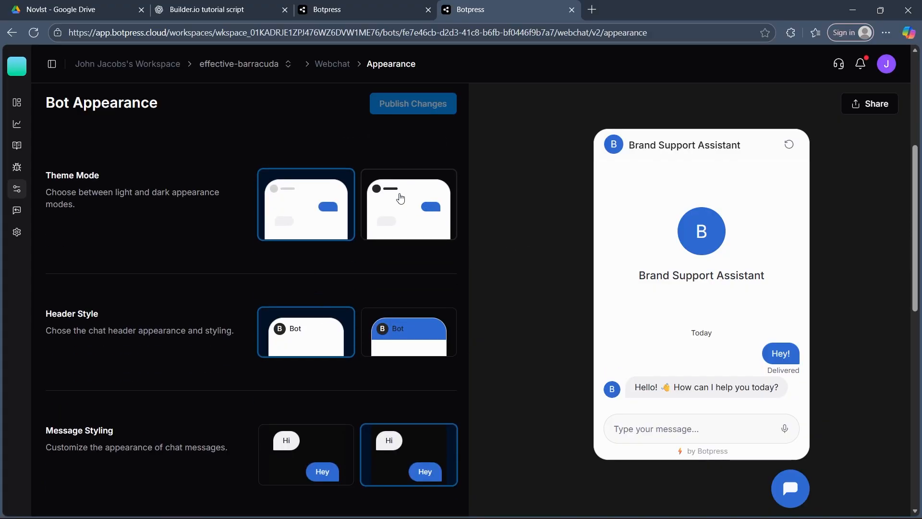
left_click(402, 198)
left_click(410, 331)
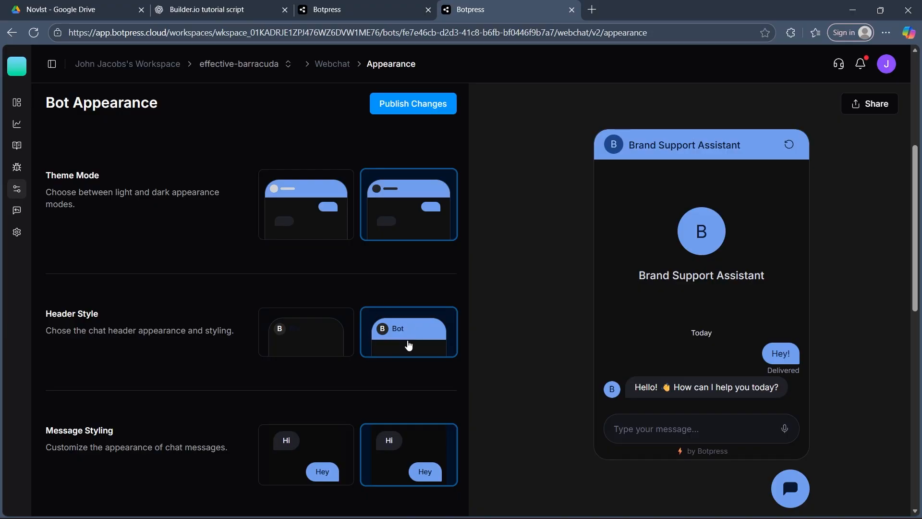
Set the webchat's message styling to the first of the two message bubble styles
scroll(408, 345, "down", 3)
left_click(329, 331)
scroll(399, 331, "down", 3)
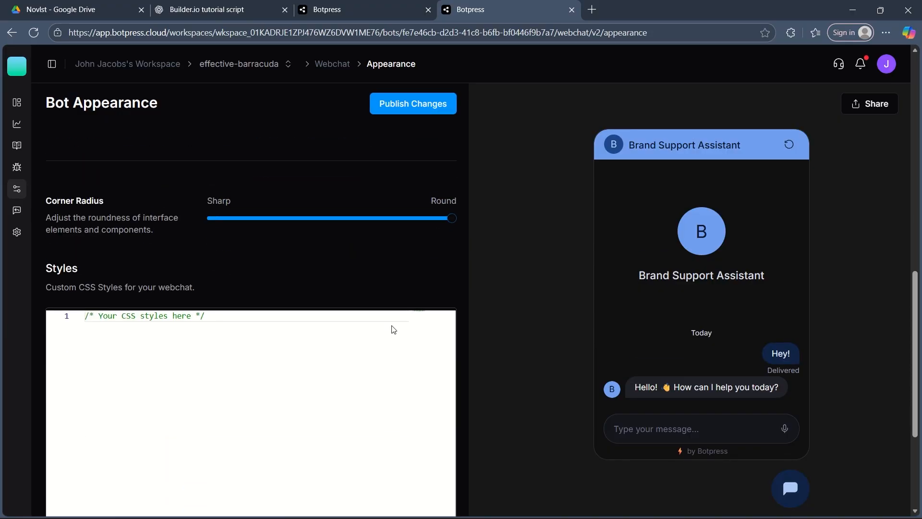
Make the webchat's corner radius slightly sharper and publish the appearance changes
left_click_drag(454, 215, 401, 214)
scroll(168, 237, "down", 3)
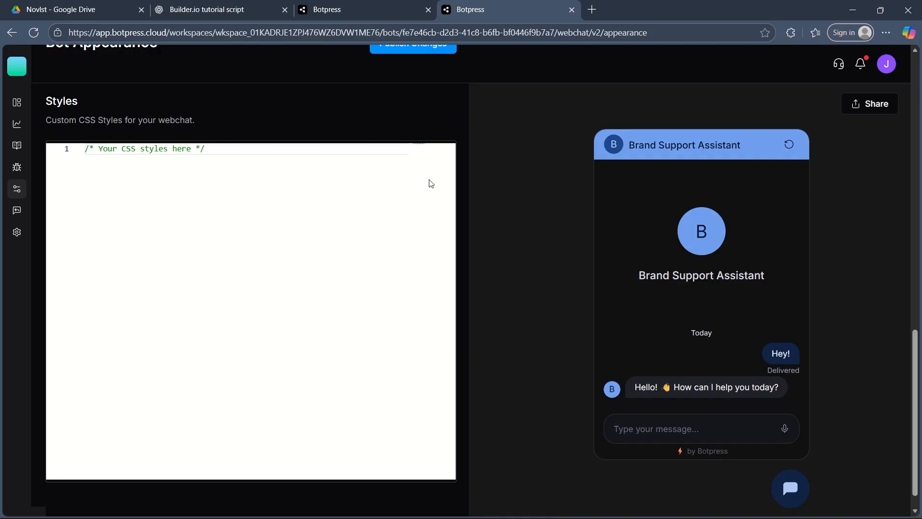
scroll(431, 184, "up", 15)
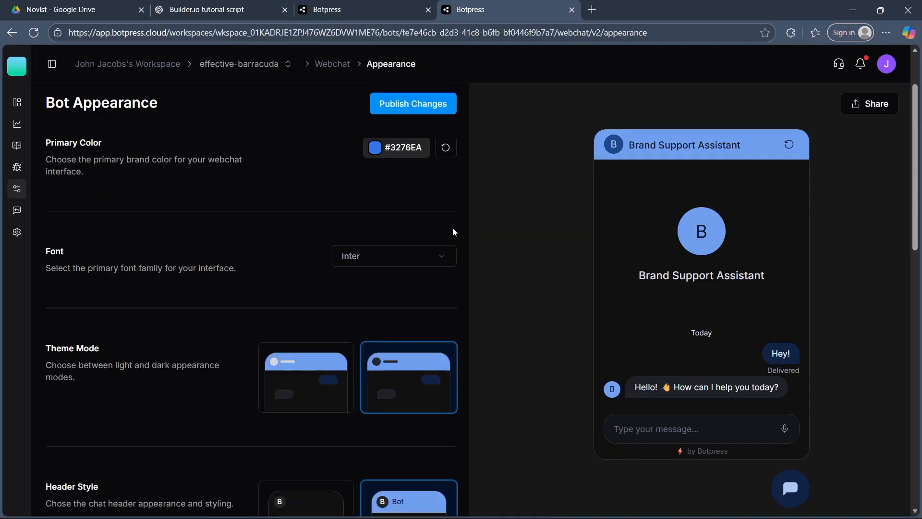
left_click(405, 175)
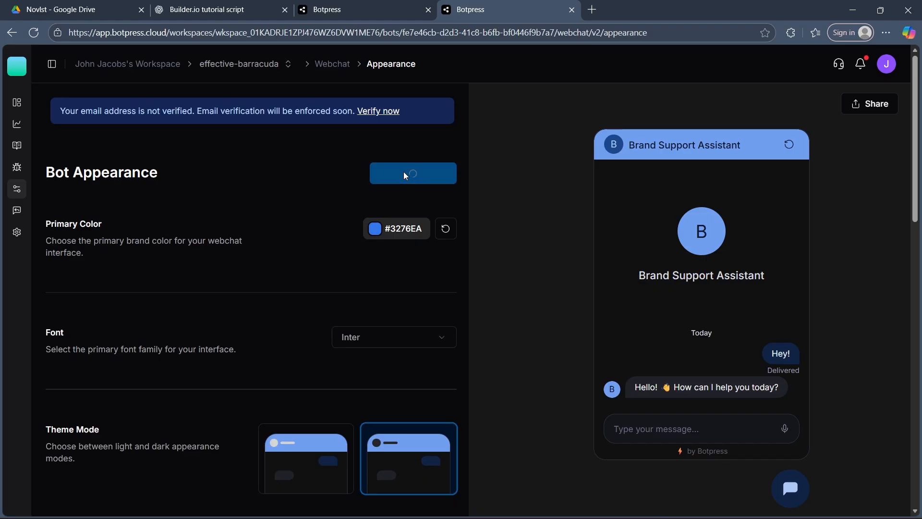
Return to the bot's overview, open the bot in the studio, and close the extra Botpress browser tab
left_click(17, 102)
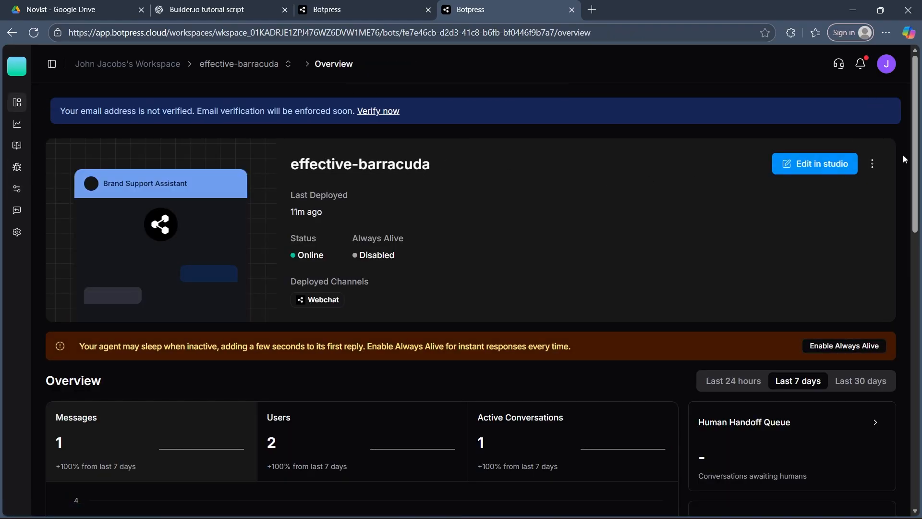
left_click(874, 164)
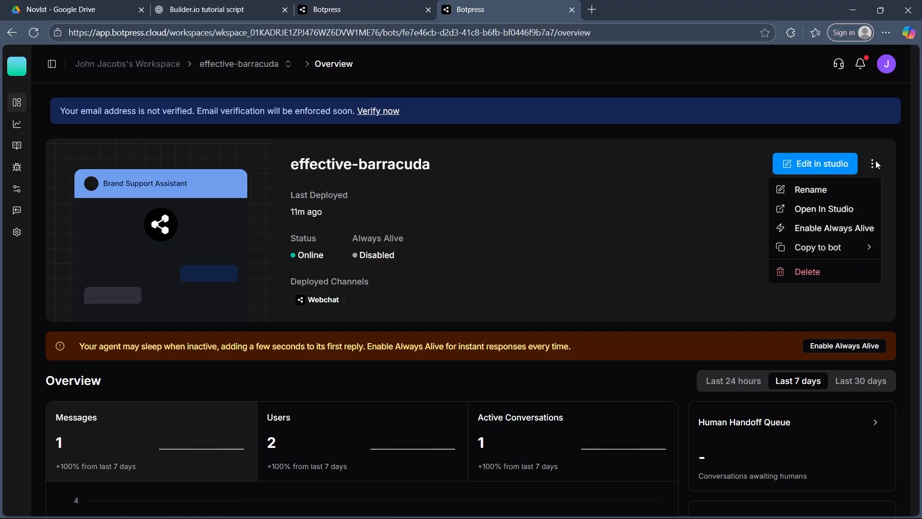
left_click(822, 229)
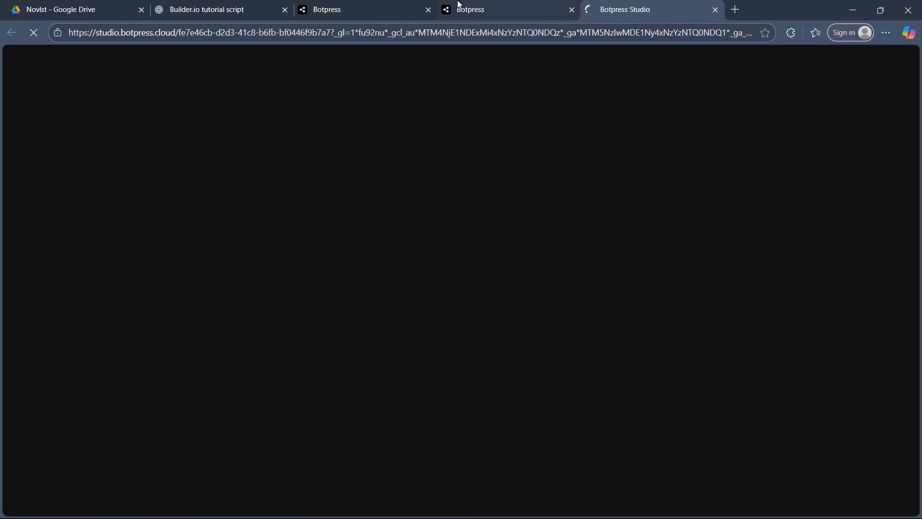
left_click(353, 5)
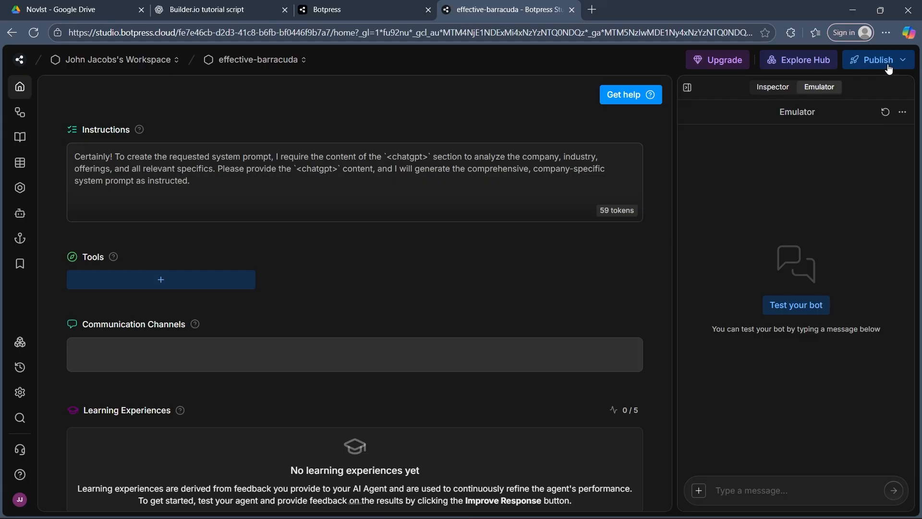